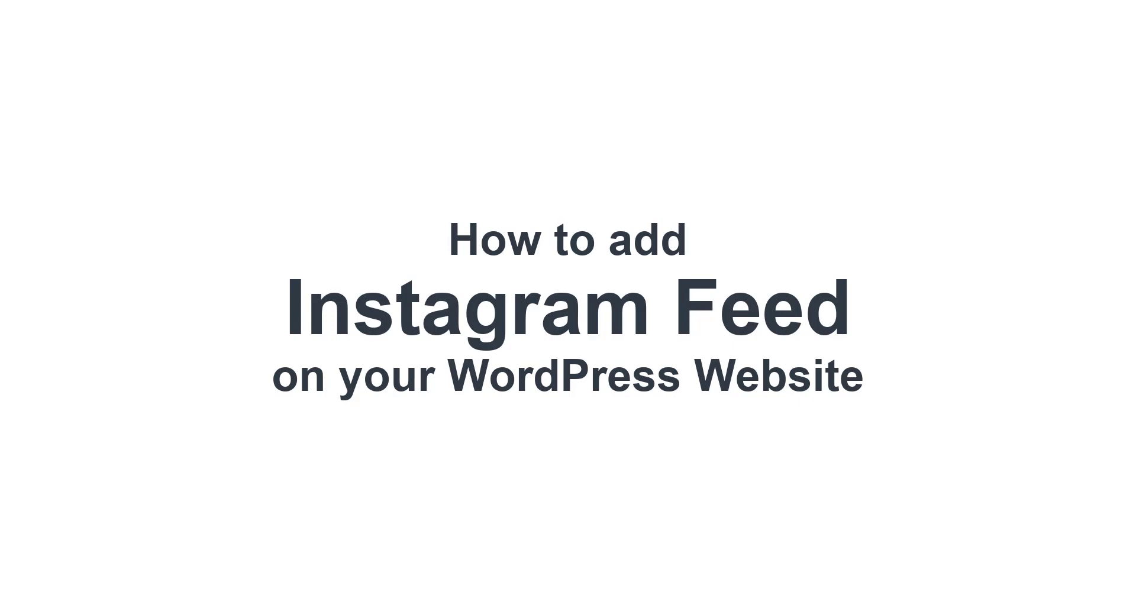
Preview the Elementor Instagram grid and blog-post embed, then go to the WordPress admin Dashboard.
{"action": "left_click", "coordinate": [527, 533]}
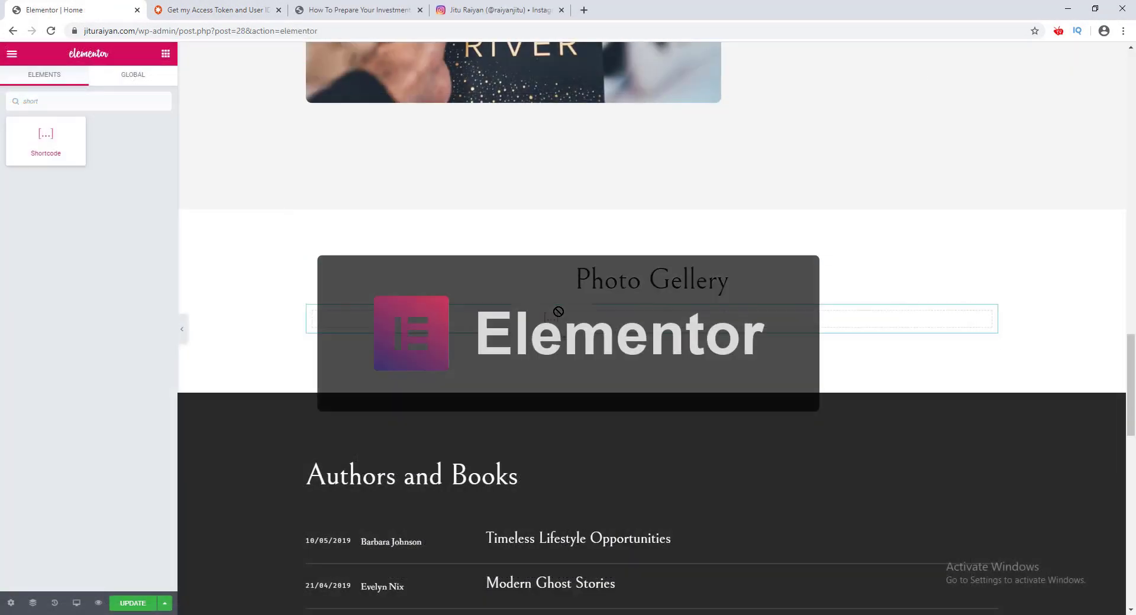
{"action": "left_click_drag", "start_coordinate": [558, 312], "coordinate": [558, 313]}
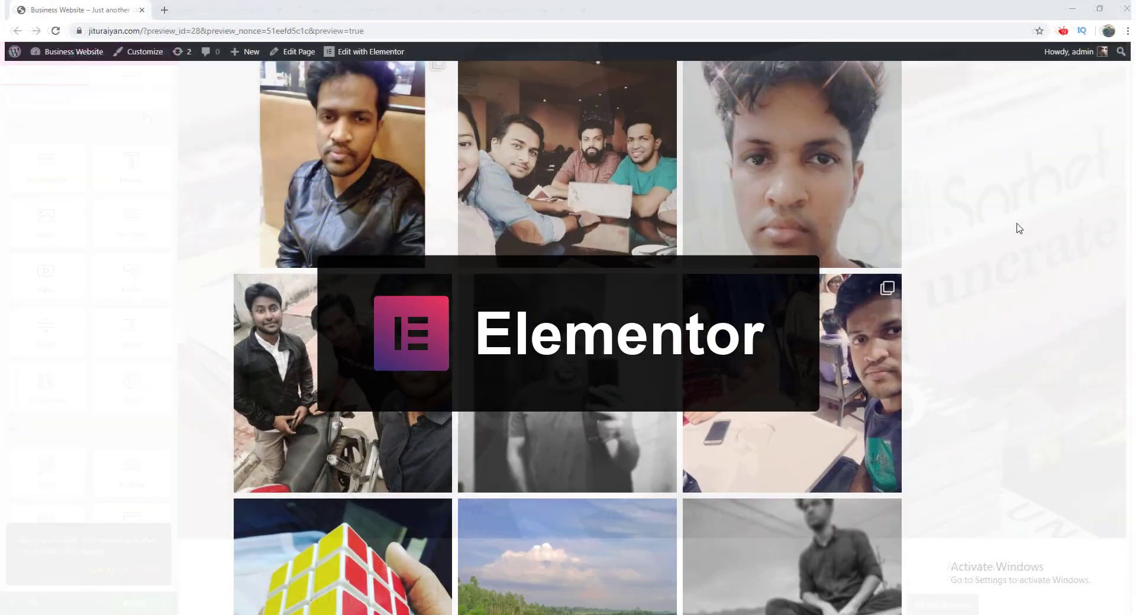
{"action": "scroll", "coordinate": [1017, 228], "scroll_direction": "down", "scroll_amount": 3}
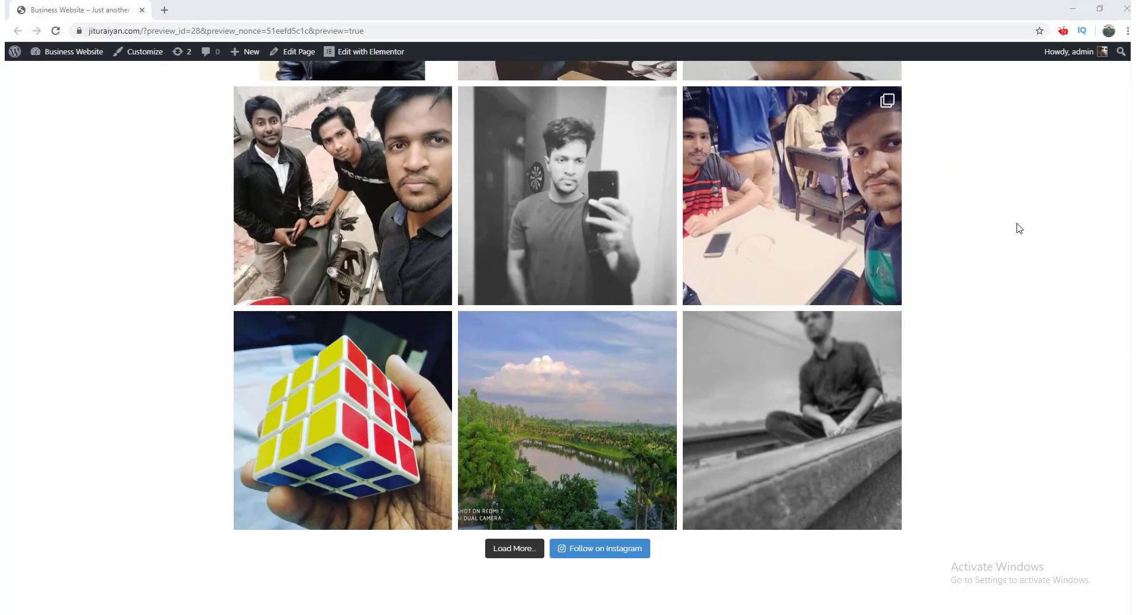
{"action": "scroll", "coordinate": [1017, 228], "scroll_direction": "down", "scroll_amount": 3}
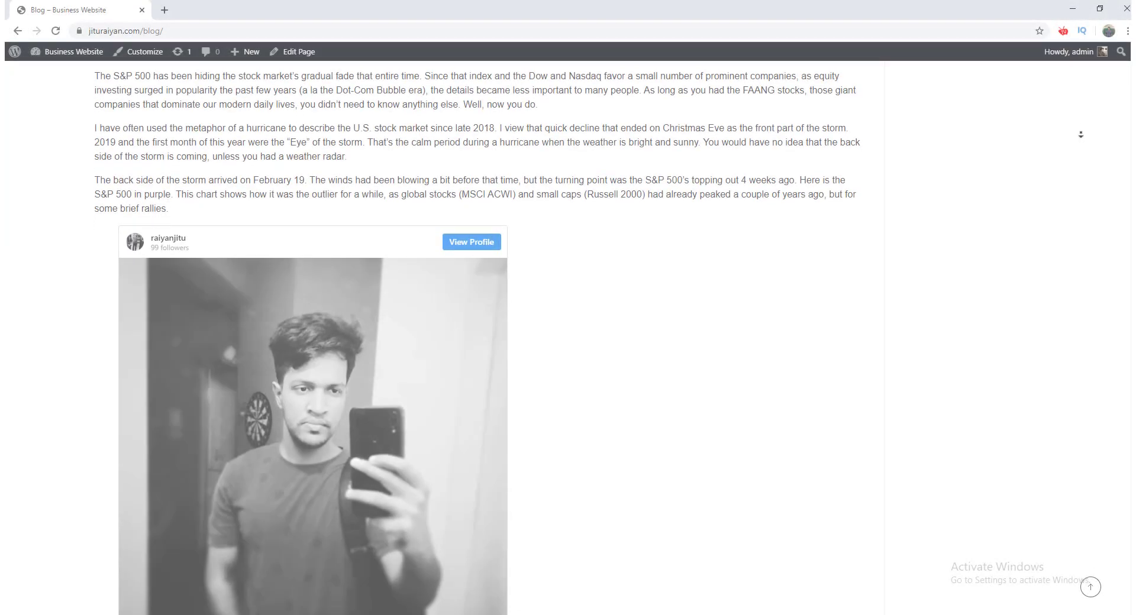
{"action": "scroll", "coordinate": [1080, 135], "scroll_direction": "down", "scroll_amount": 4}
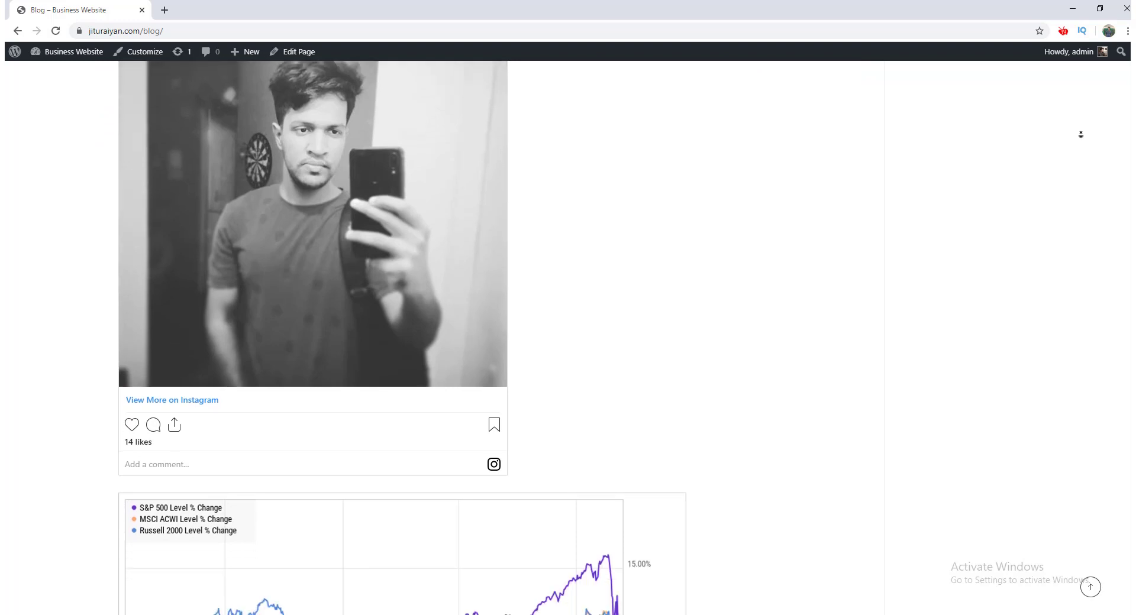
{"action": "scroll", "coordinate": [1080, 135], "scroll_direction": "down", "scroll_amount": 5}
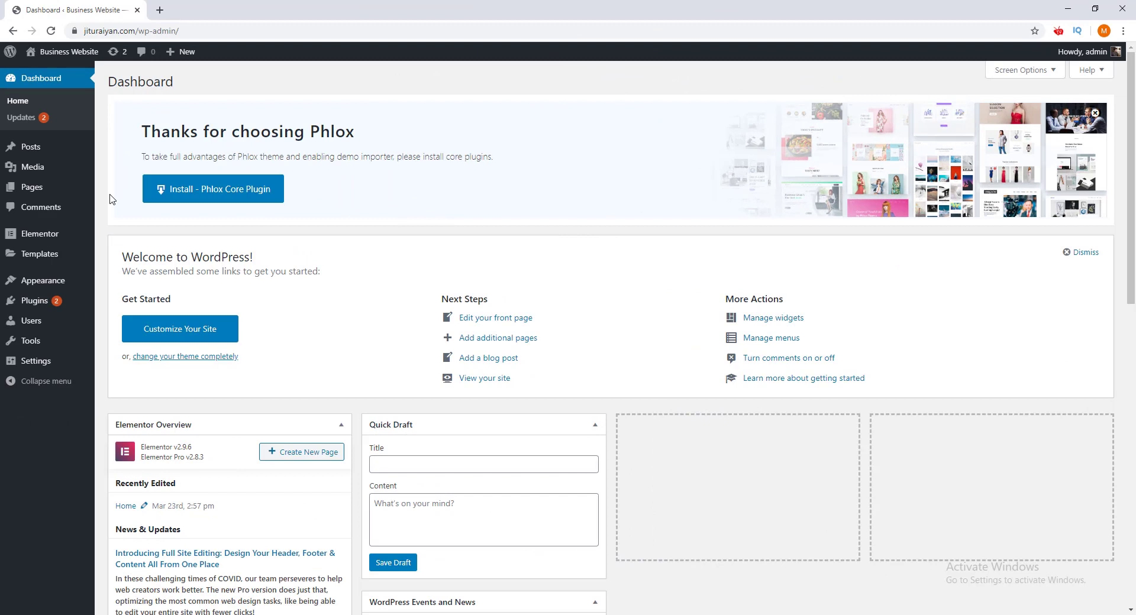
Find 'Smash Balloon Social Photo Feed' among new plugins, then install and activate it.
{"action": "mouse_move", "coordinate": [59, 300]}
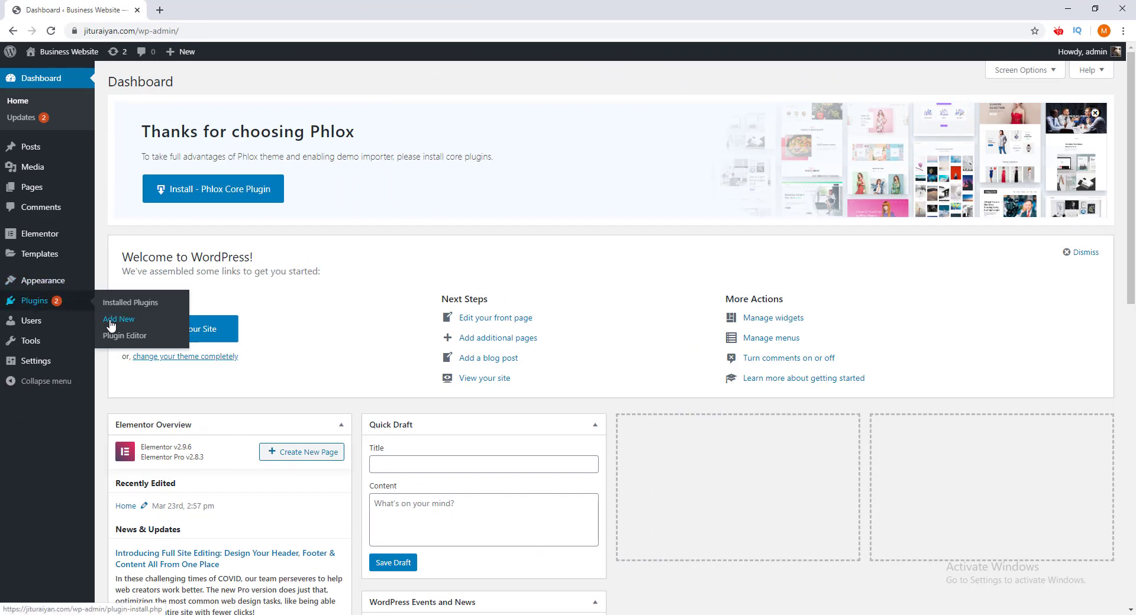
{"action": "left_click", "coordinate": [110, 322]}
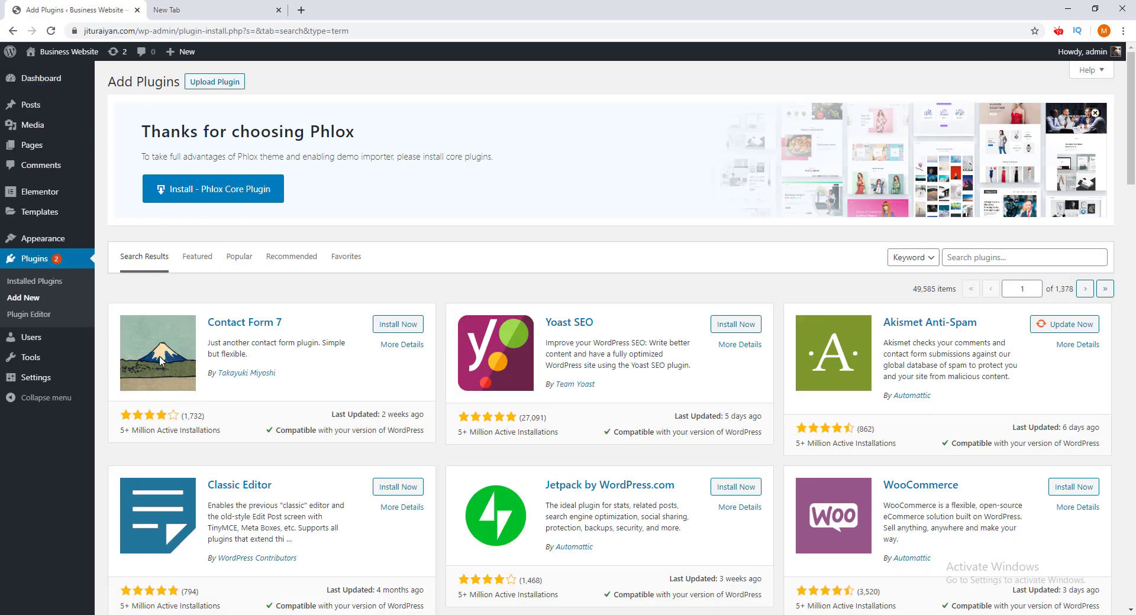
{"action": "left_click", "coordinate": [975, 257]}
{"action": "type", "text": "Smash Balloon Social Photo Feed"}
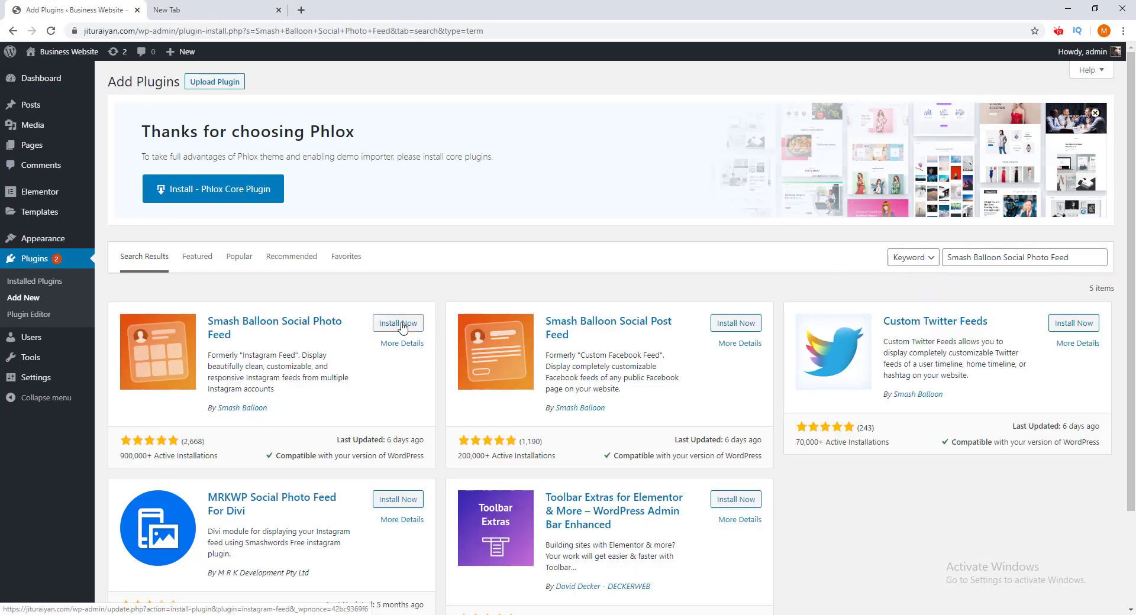
{"action": "left_click", "coordinate": [400, 324]}
{"action": "left_click", "coordinate": [400, 324]}
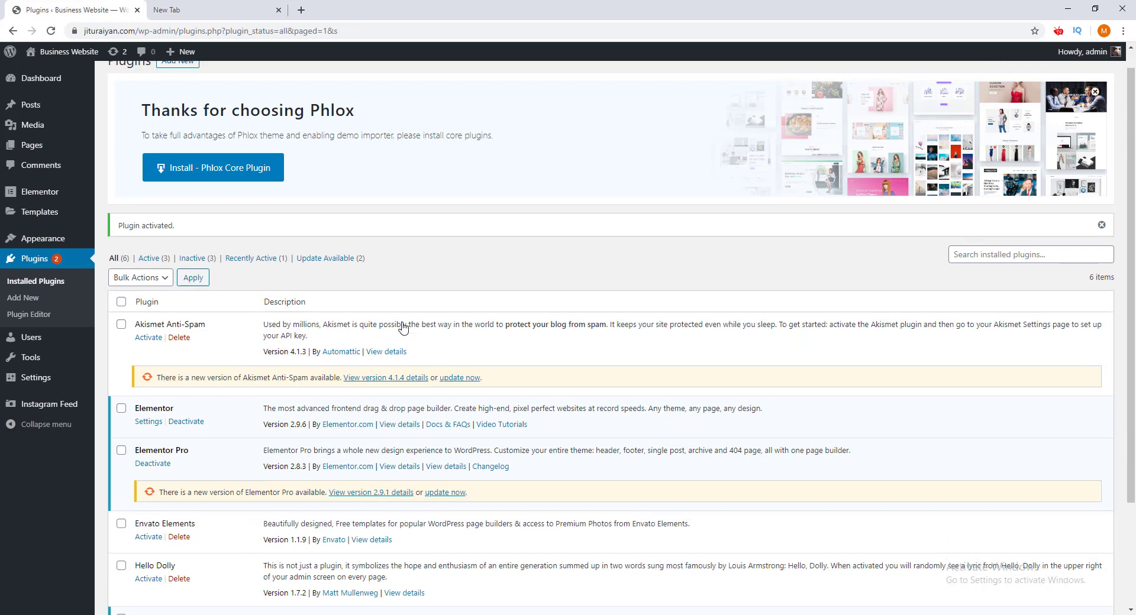
{"action": "scroll", "coordinate": [303, 329], "scroll_direction": "down", "scroll_amount": 3}
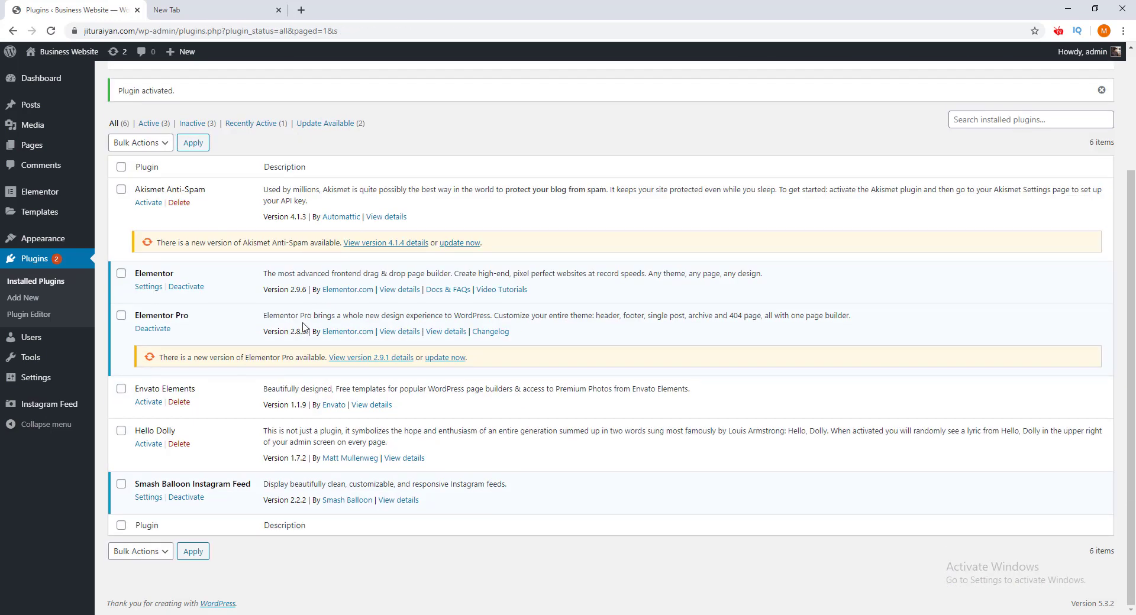
From the Instagram Feed settings, start connecting a Personal Instagram account.
{"action": "left_click", "coordinate": [70, 407]}
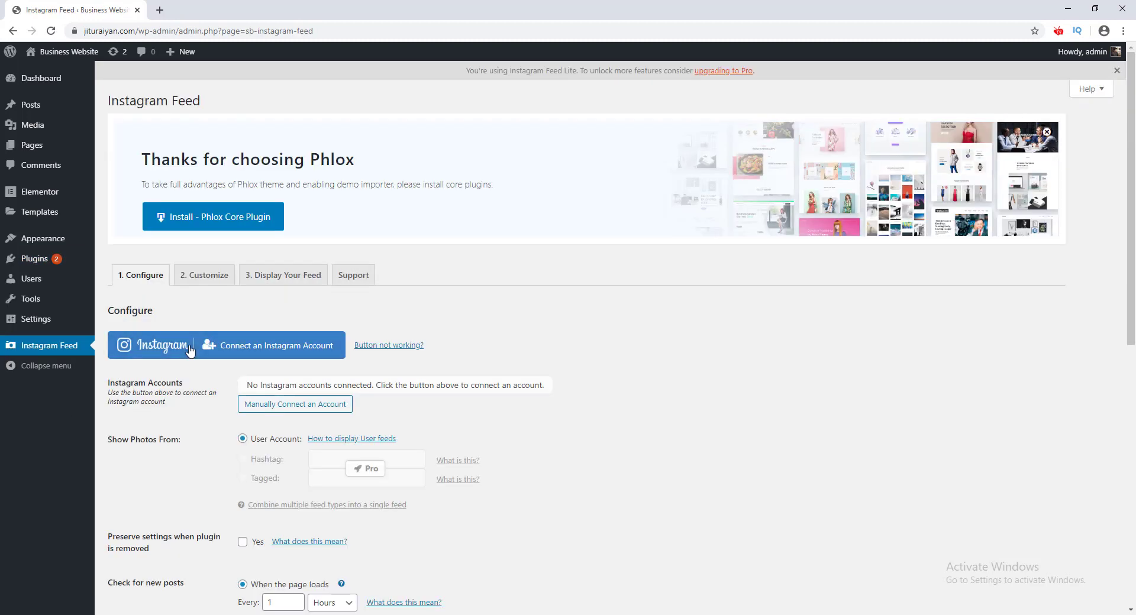
{"action": "left_click", "coordinate": [265, 357]}
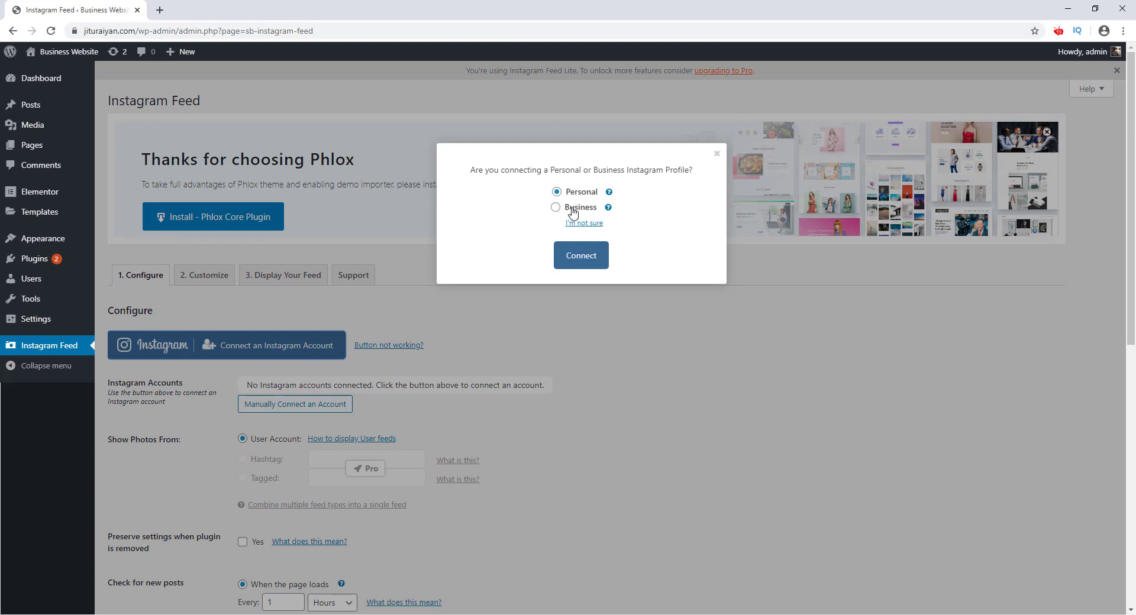
{"action": "left_click", "coordinate": [580, 260]}
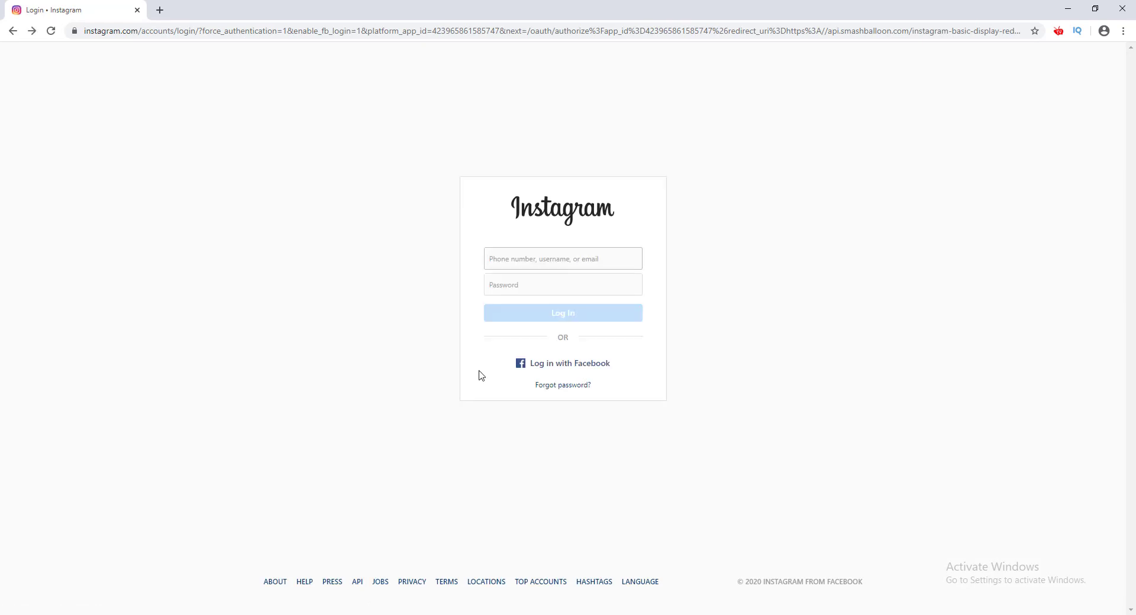
Log in to Instagram through Facebook with the account password and approve continuing.
{"action": "left_click", "coordinate": [548, 372]}
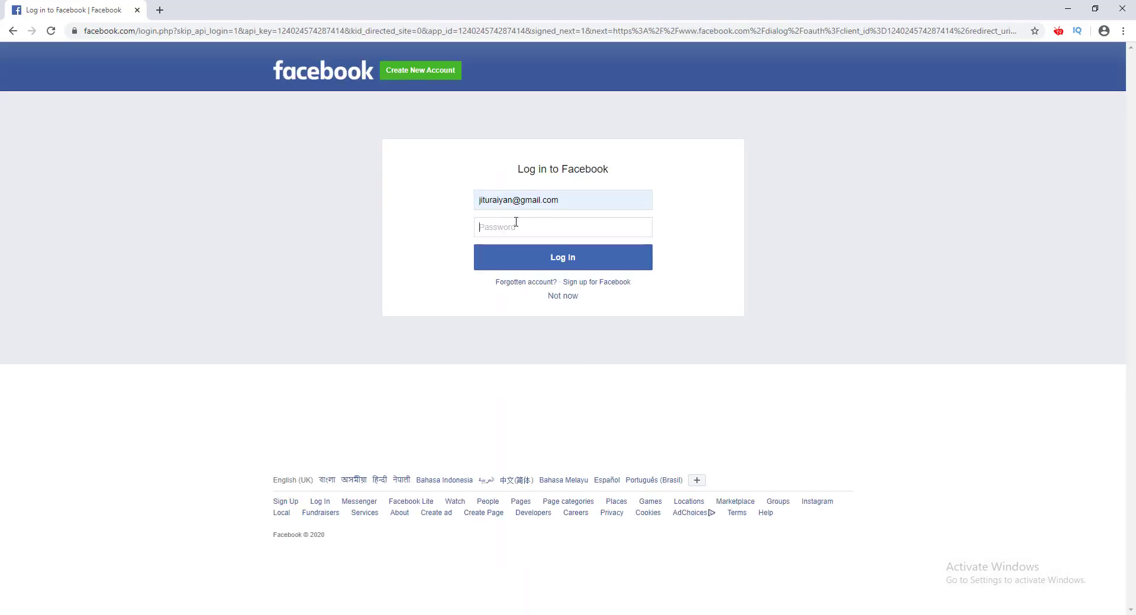
{"action": "type", "text": "•••"}
{"action": "left_click", "coordinate": [520, 256]}
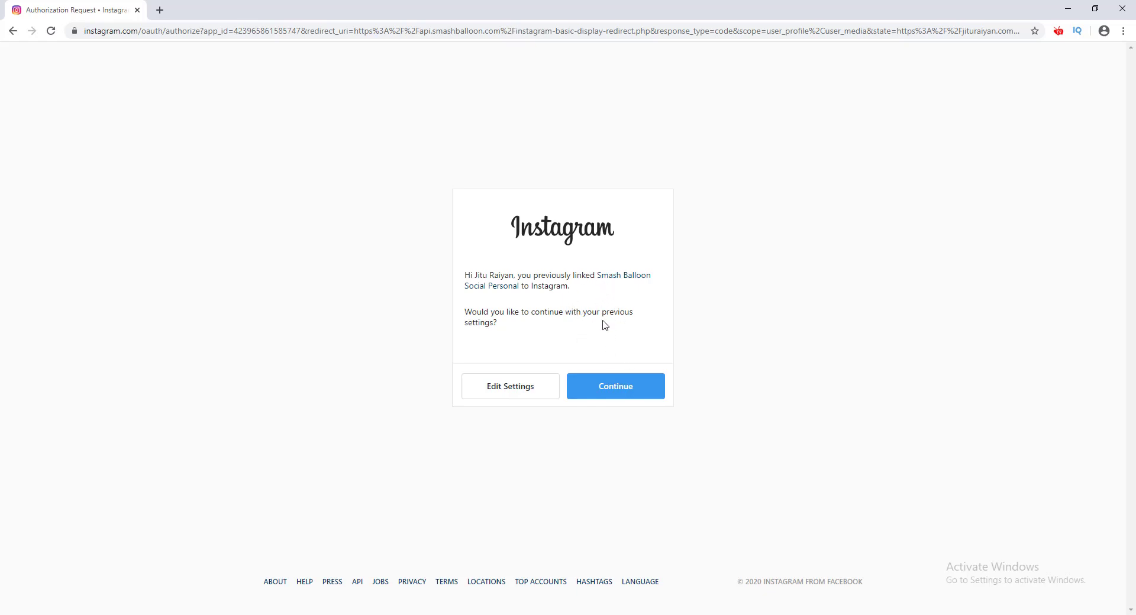
{"action": "left_click", "coordinate": [606, 395]}
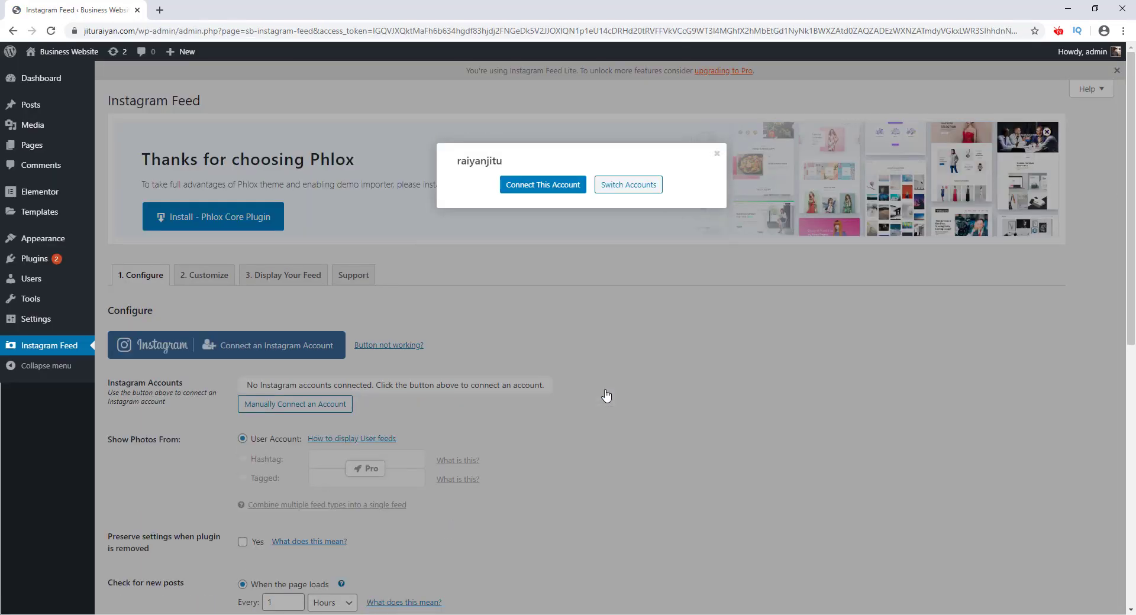
Connect the offered Instagram account and check it is listed as connected.
{"action": "left_click", "coordinate": [543, 188]}
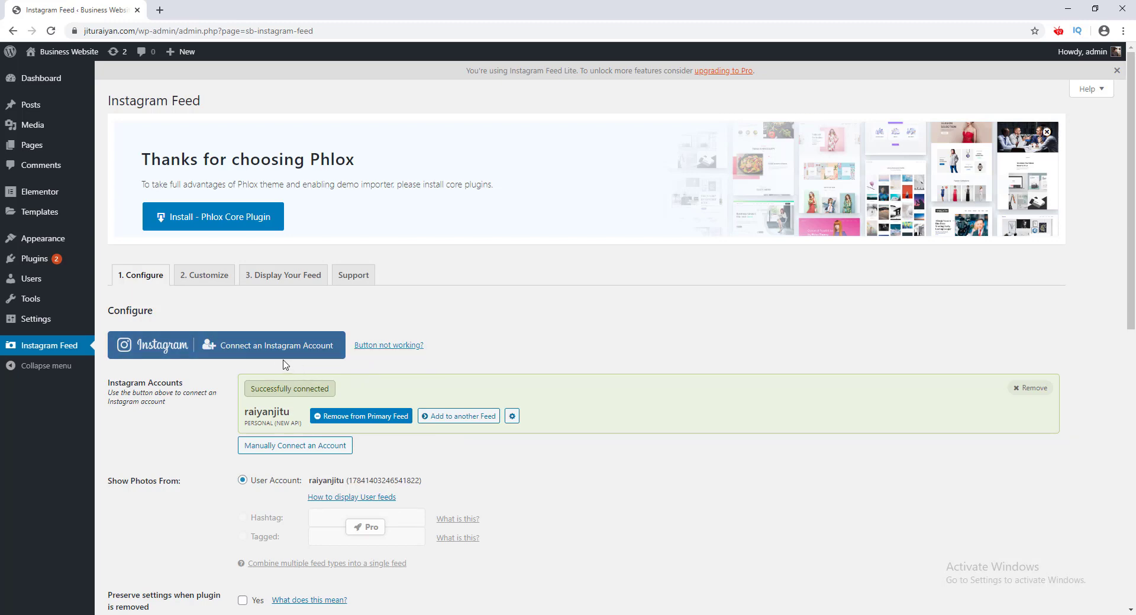
{"action": "scroll", "coordinate": [296, 362], "scroll_direction": "down", "scroll_amount": 2}
{"action": "scroll", "coordinate": [320, 362], "scroll_direction": "up", "scroll_amount": 2}
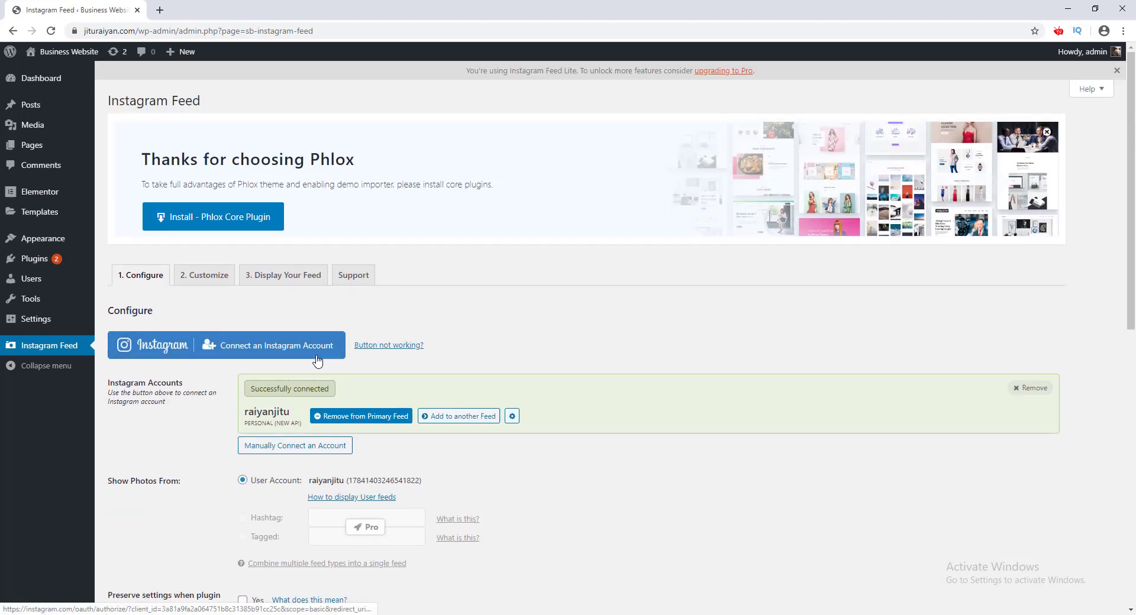
Generate a personal Instagram access token on Smash Balloon, select it, and return to WordPress.
{"action": "left_click", "coordinate": [397, 354]}
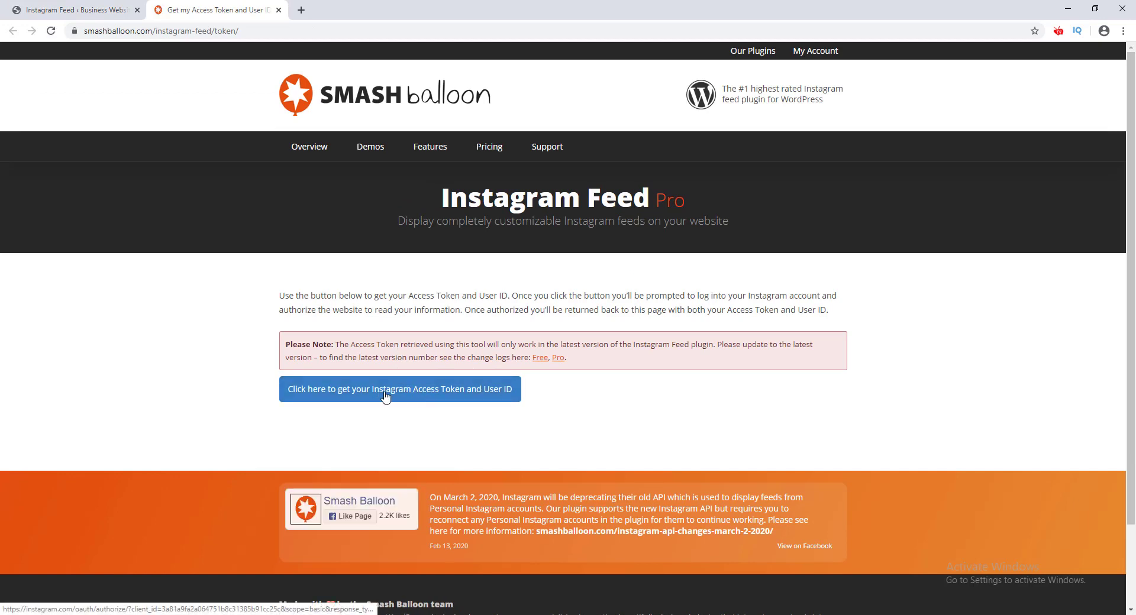
{"action": "left_click", "coordinate": [427, 396]}
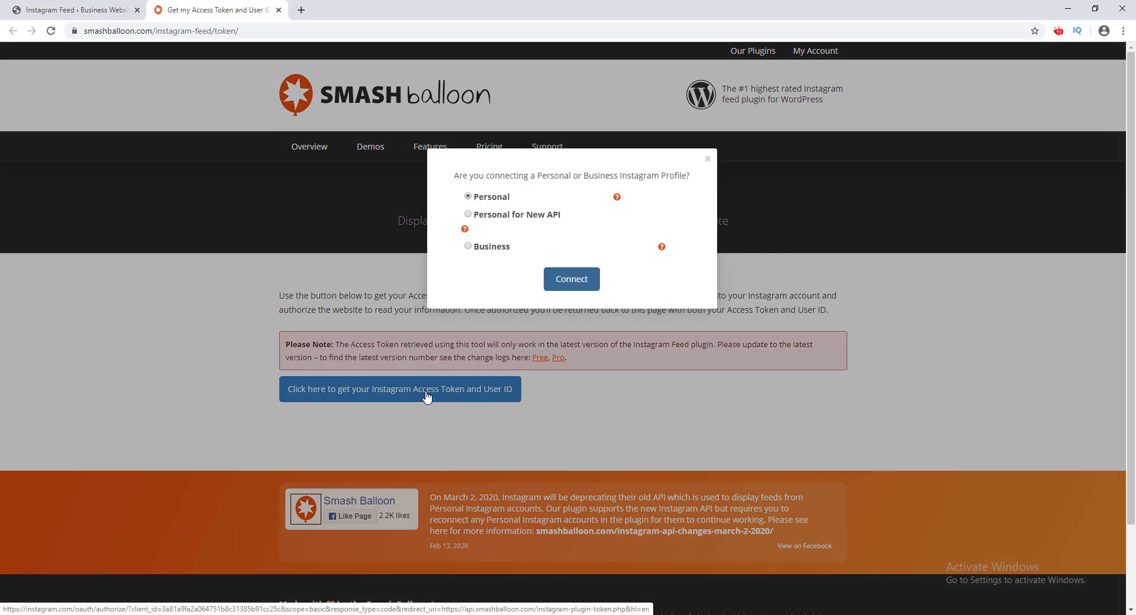
{"action": "left_click", "coordinate": [563, 267]}
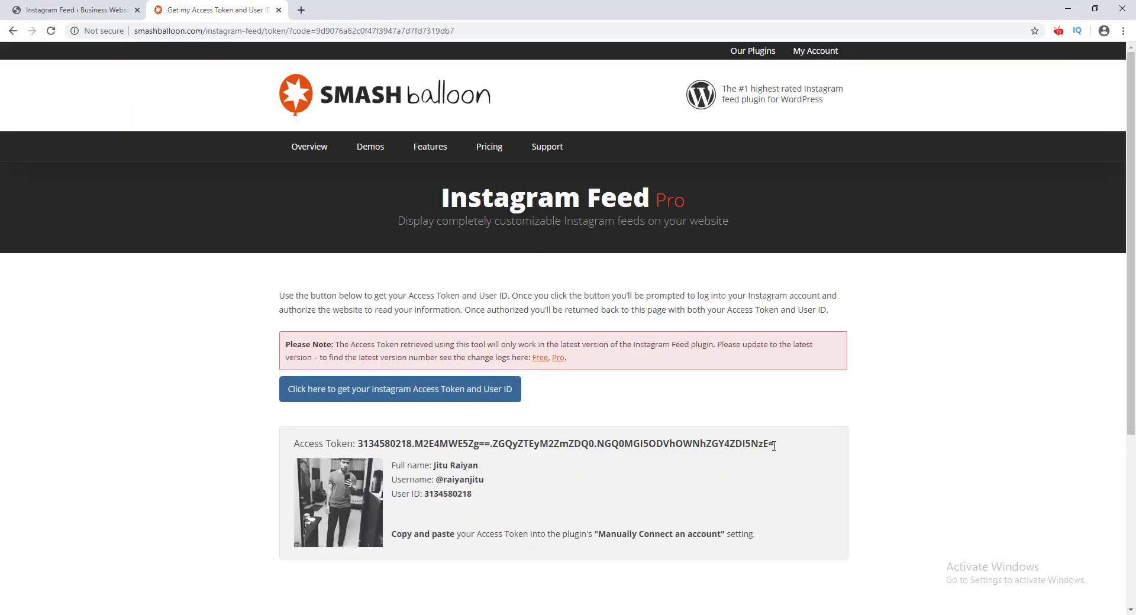
{"action": "left_click_drag", "start_coordinate": [773, 446], "coordinate": [357, 445]}
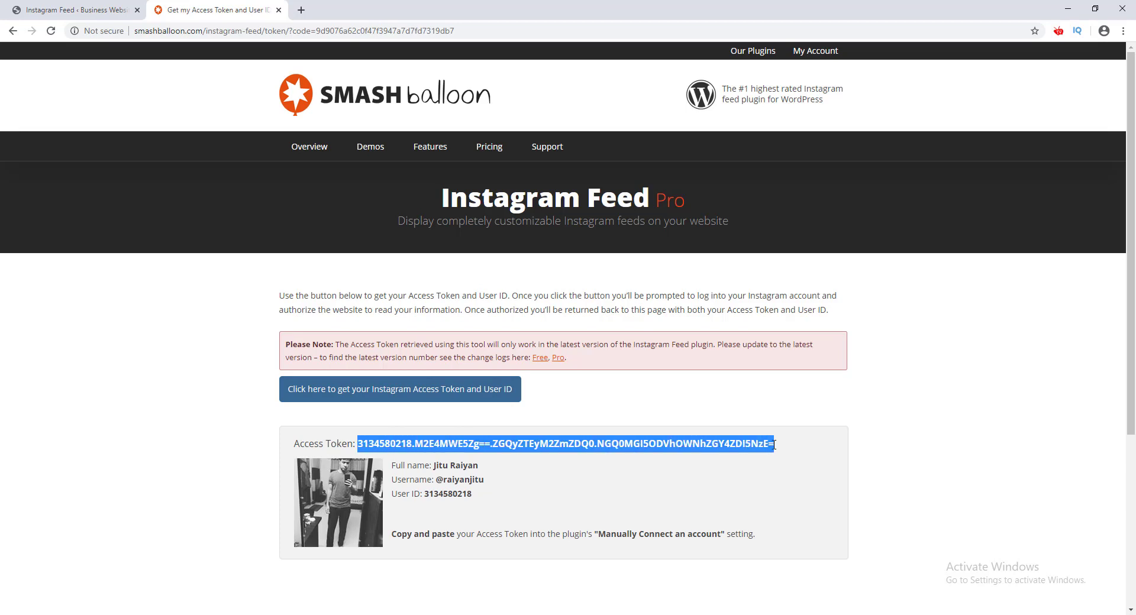
{"action": "left_click", "coordinate": [118, 13]}
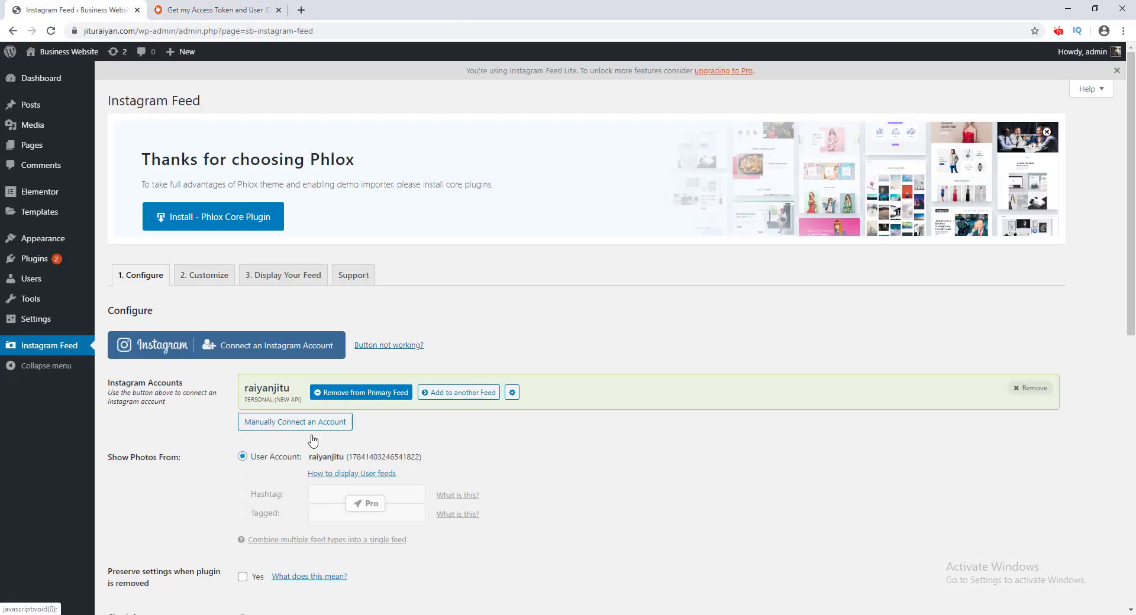
Paste the access token into the manual token field and save the feed settings.
{"action": "left_click", "coordinate": [303, 426]}
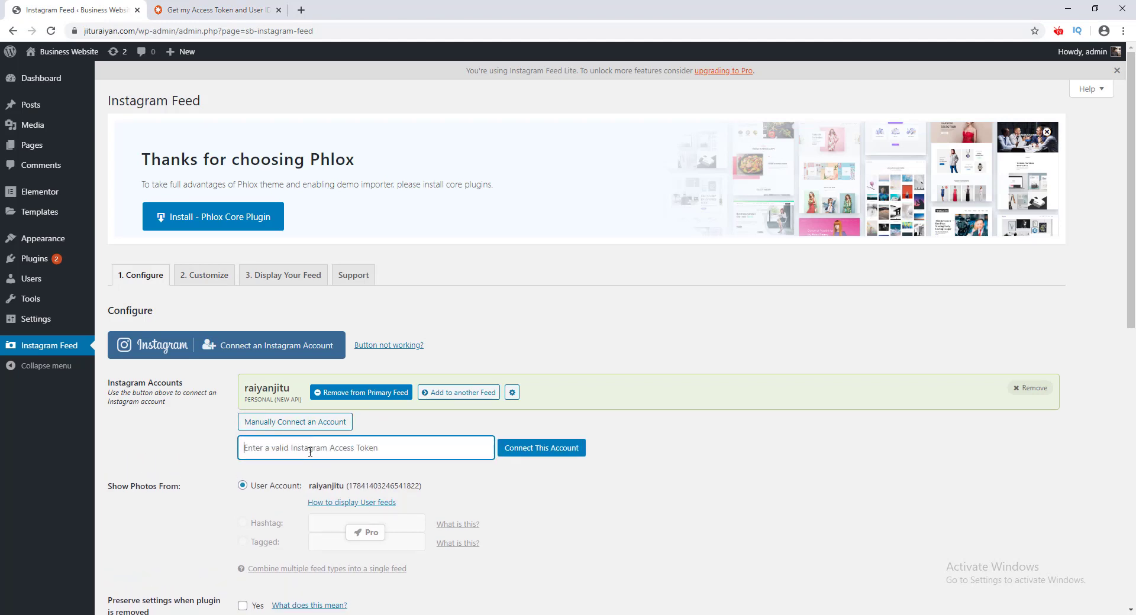
{"action": "key", "text": "ctrl+v"}
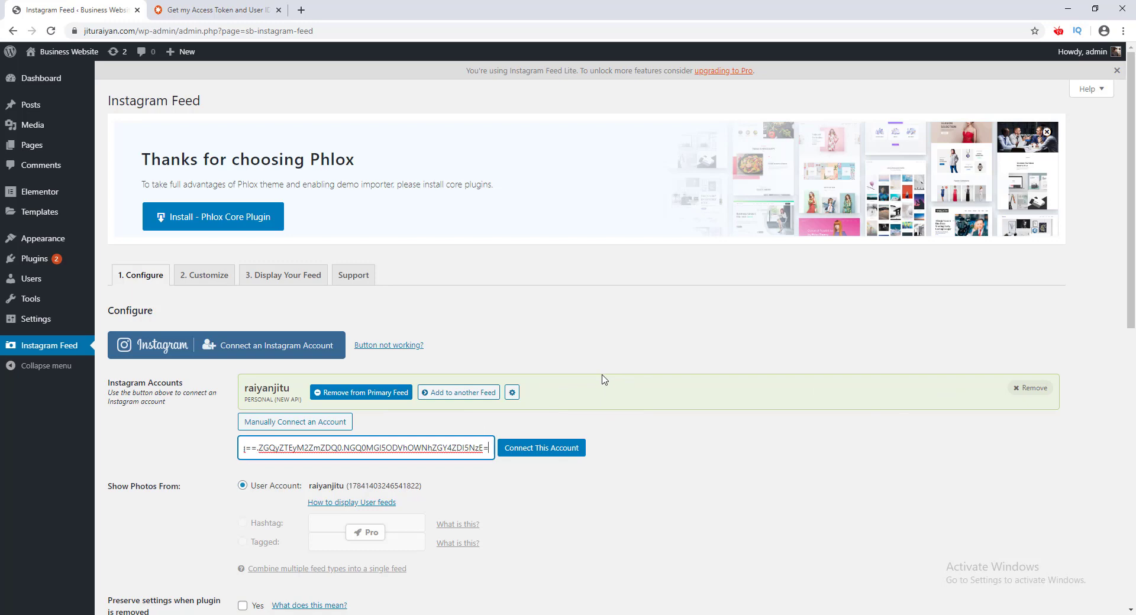
{"action": "scroll", "coordinate": [592, 384], "scroll_direction": "down", "scroll_amount": 5}
{"action": "left_click", "coordinate": [164, 428]}
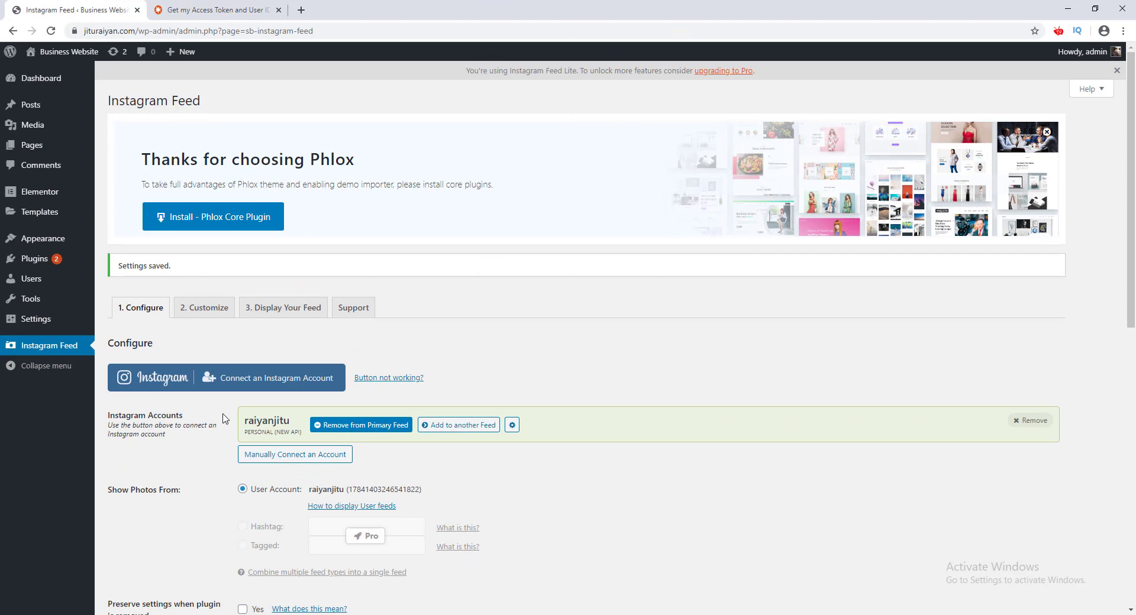
Select the [instagram-feed] shortcode from Display Your Feed and go to the Posts list.
{"action": "left_click", "coordinate": [282, 308]}
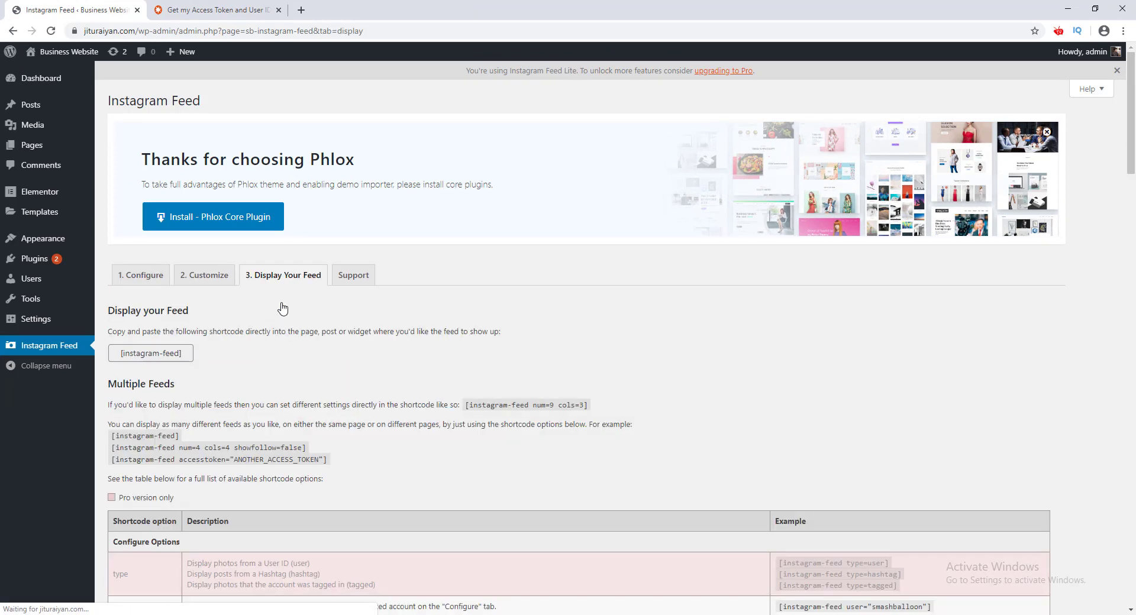
{"action": "left_click", "coordinate": [158, 352]}
{"action": "key", "text": "ctrl+c"}
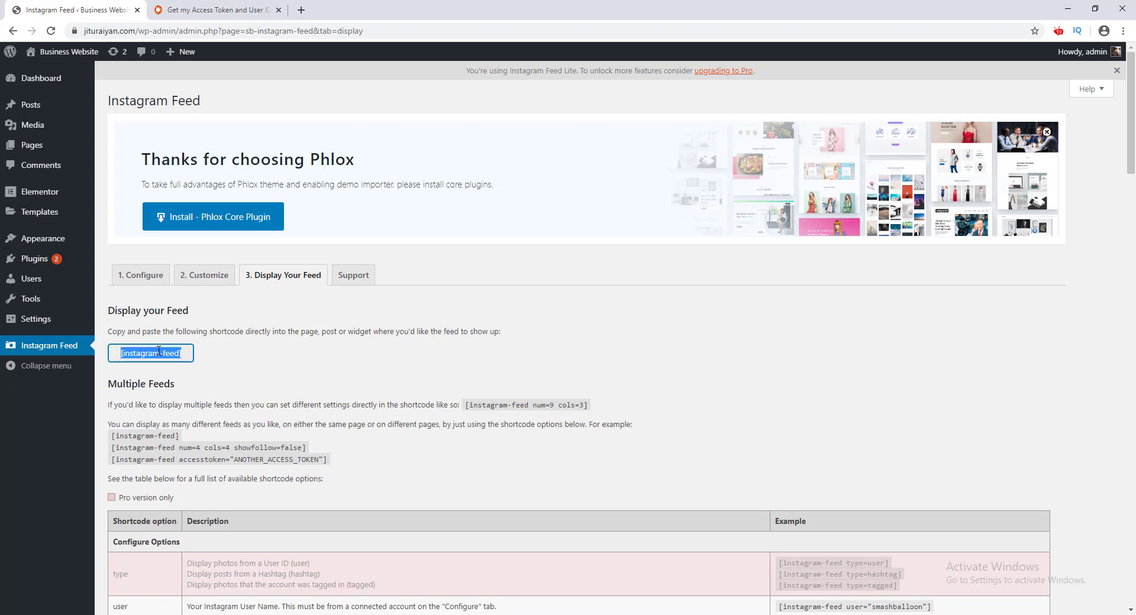
{"action": "left_click", "coordinate": [46, 111]}
Add a Shortcode block with [instagram-feed] after the investment portfolio post's intro and update the post.
{"action": "left_click", "coordinate": [242, 314]}
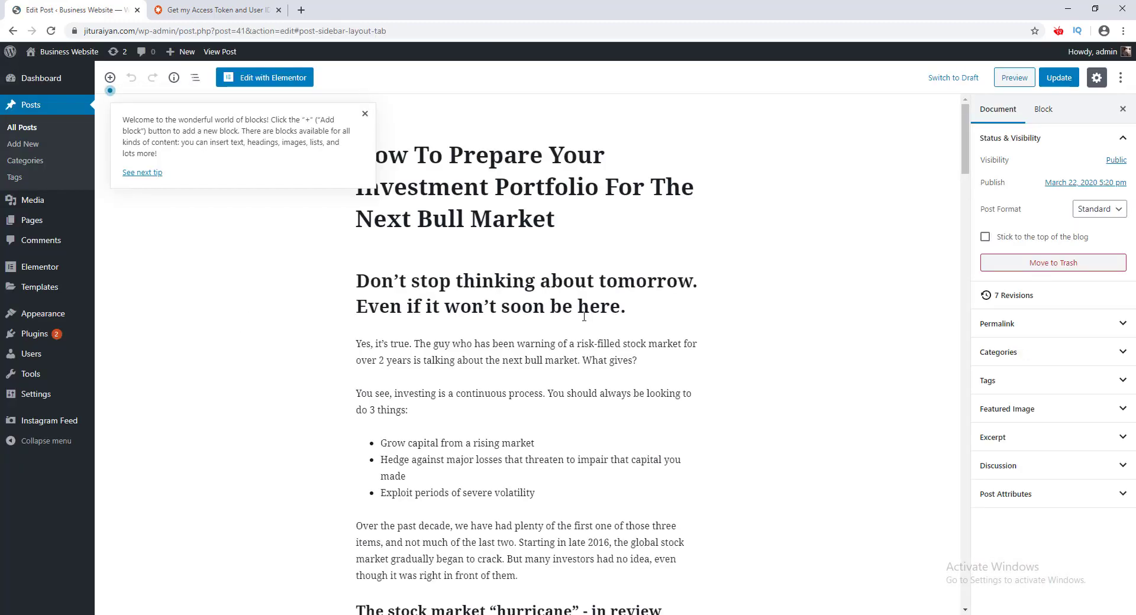
{"action": "scroll", "coordinate": [583, 317], "scroll_direction": "down", "scroll_amount": 9}
{"action": "scroll", "coordinate": [560, 342], "scroll_direction": "up", "scroll_amount": 7}
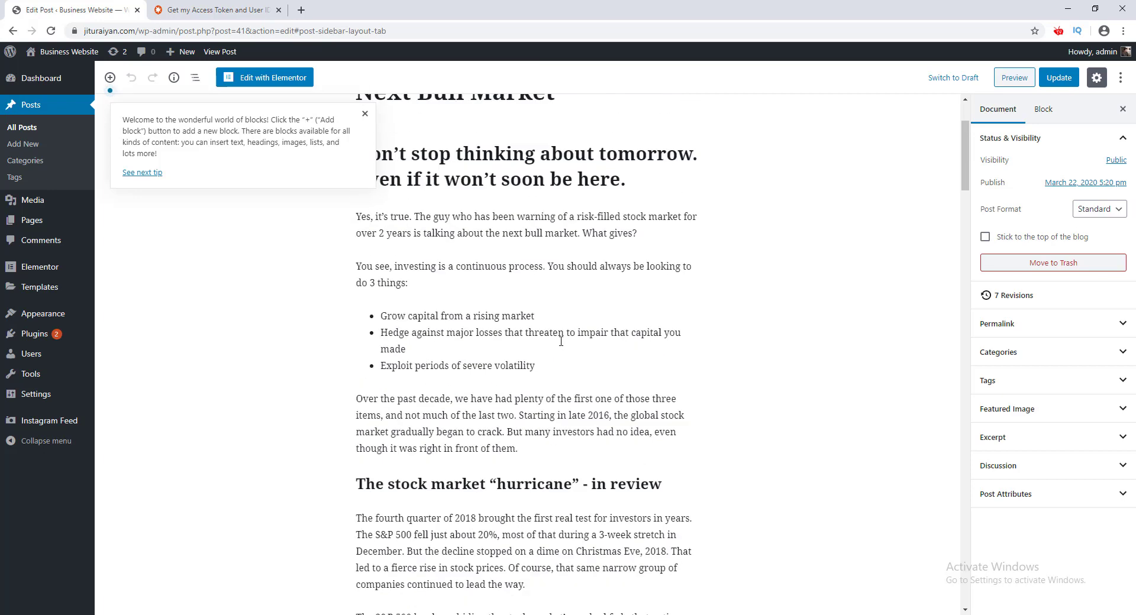
{"action": "scroll", "coordinate": [501, 332], "scroll_direction": "up", "scroll_amount": 1}
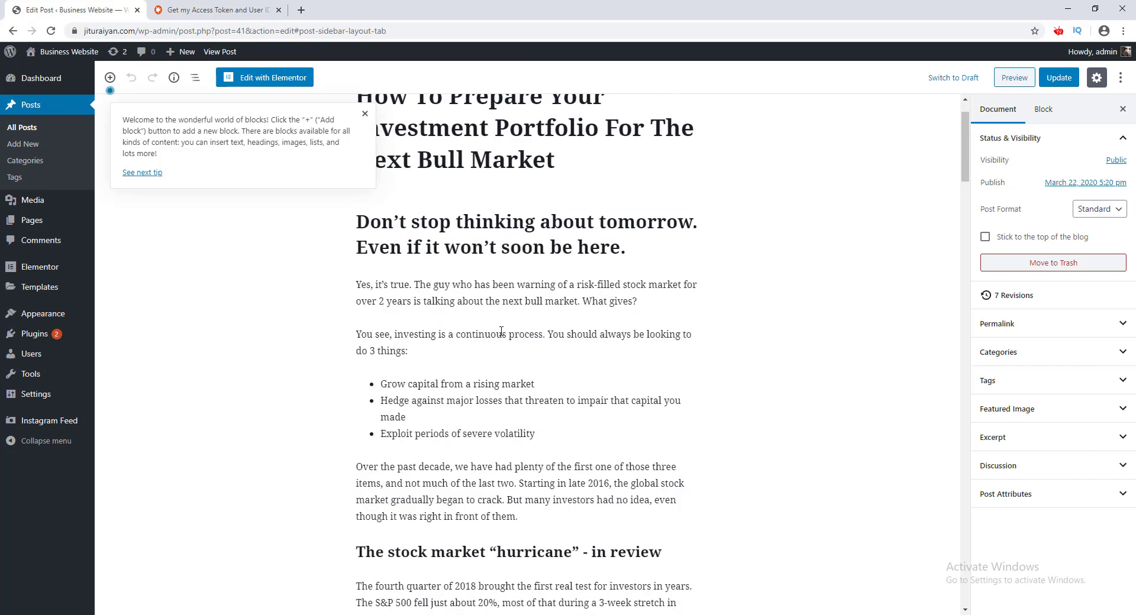
{"action": "left_click", "coordinate": [527, 532]}
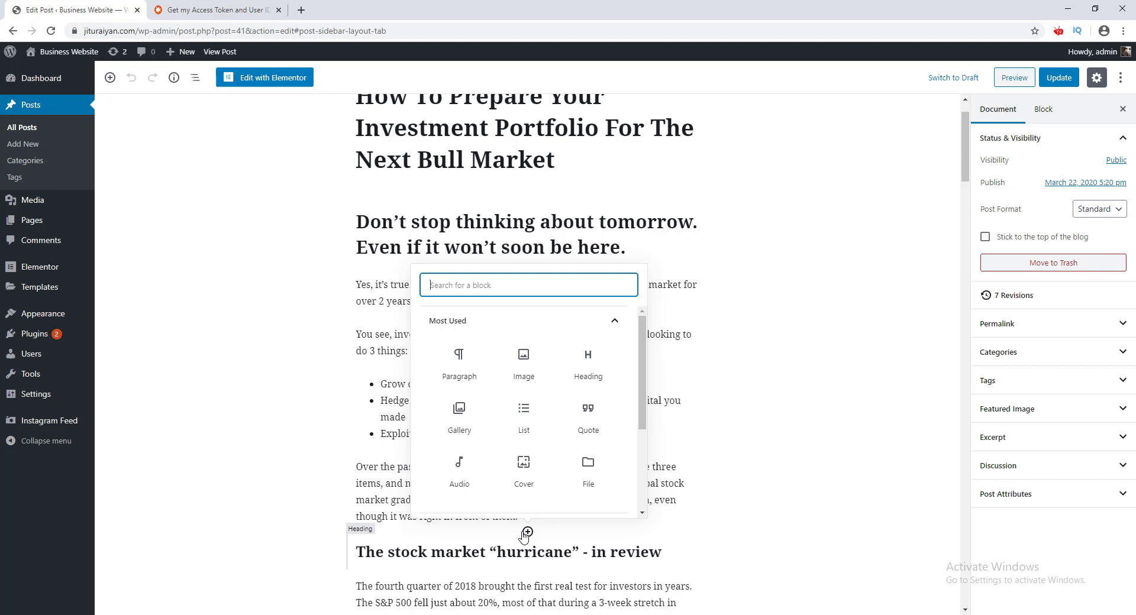
{"action": "type", "text": "short"}
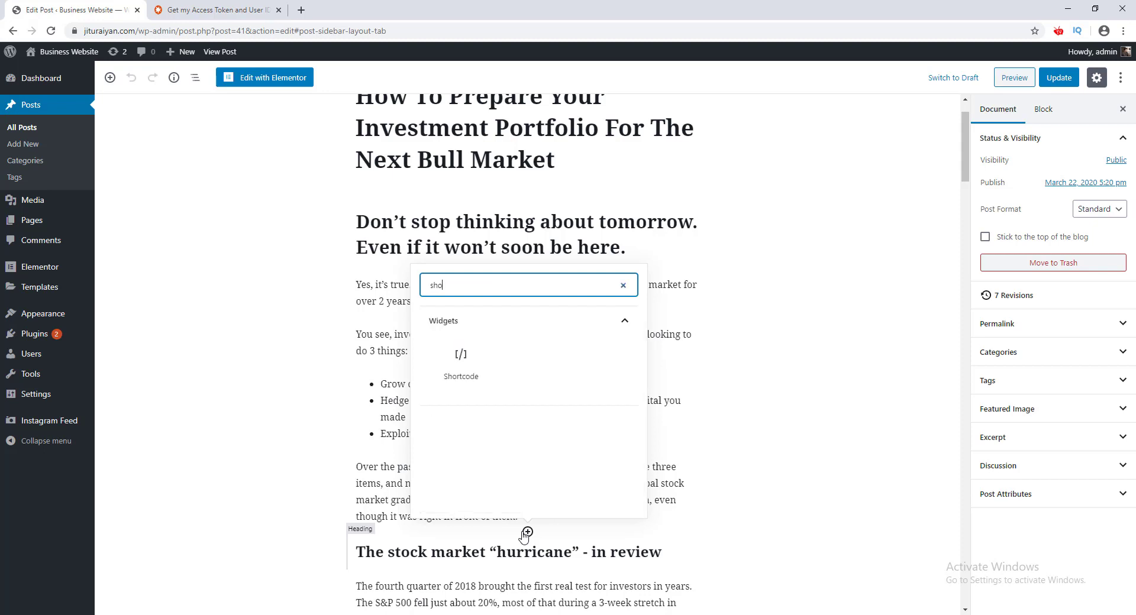
{"action": "left_click", "coordinate": [453, 373]}
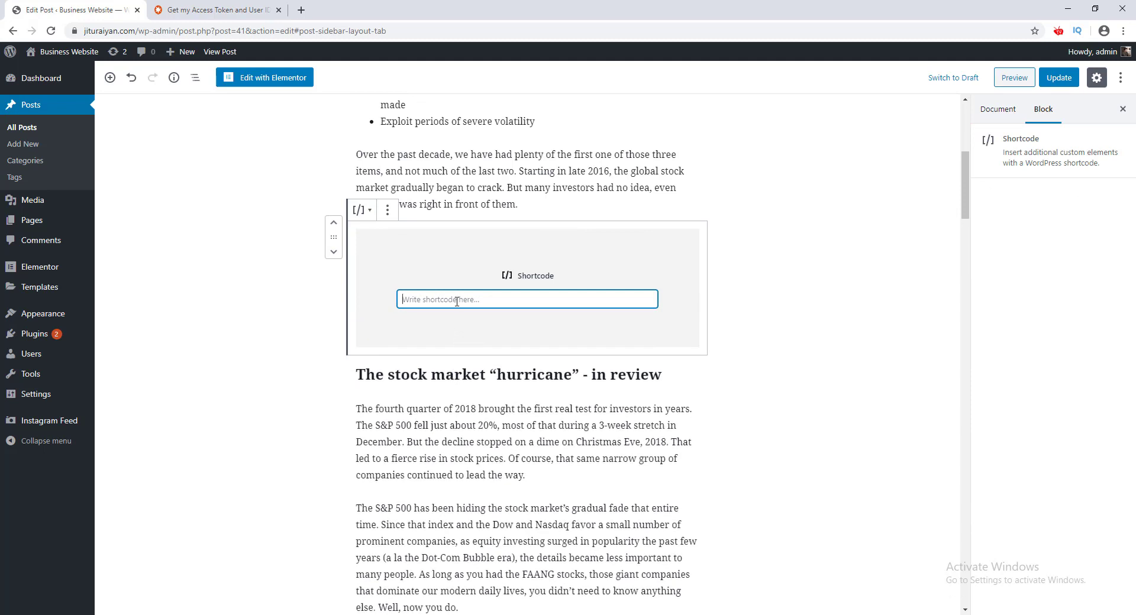
{"action": "key", "text": "ctrl+v"}
{"action": "left_click", "coordinate": [1059, 78]}
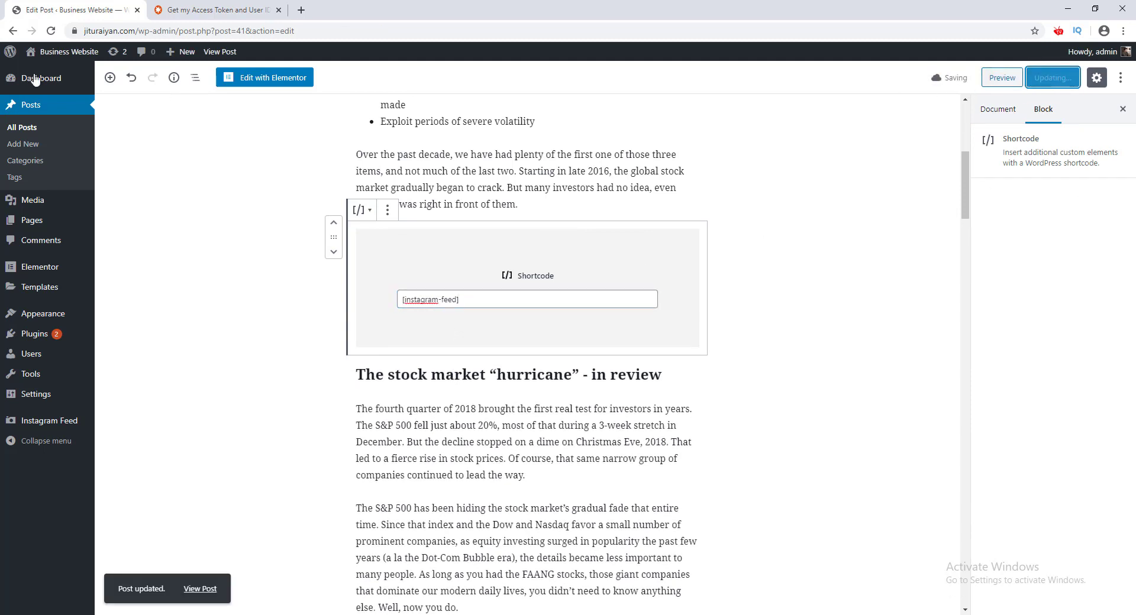
Open the updated post in a new tab and scroll through its Instagram photo grid.
{"action": "right_click", "coordinate": [220, 52]}
{"action": "left_click", "coordinate": [266, 56]}
{"action": "left_click", "coordinate": [355, 10]}
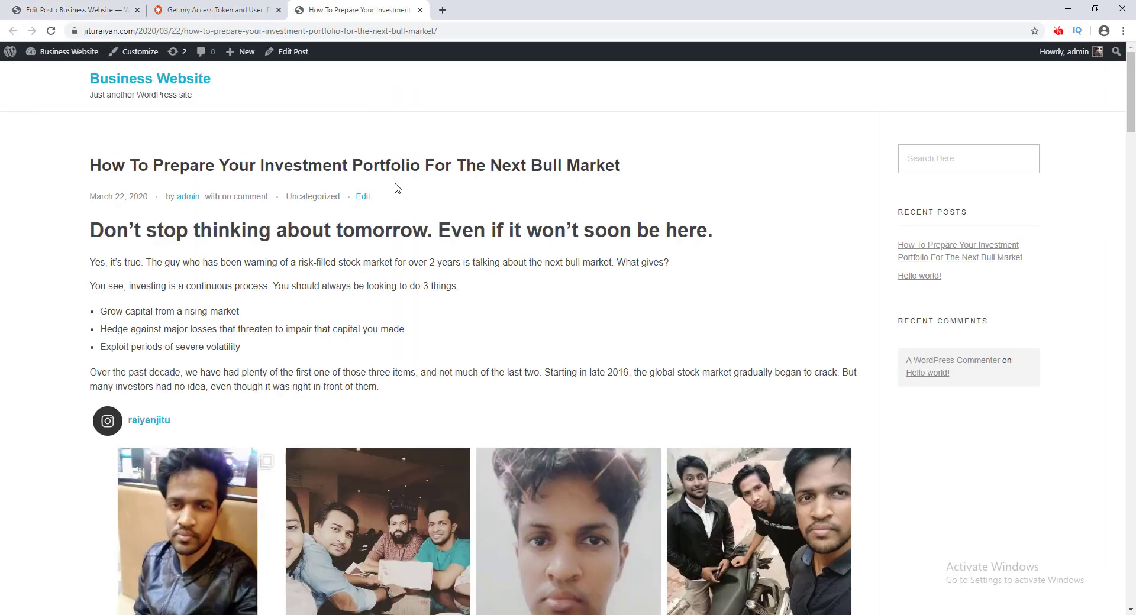
{"action": "scroll", "coordinate": [396, 188], "scroll_direction": "down", "scroll_amount": 16}
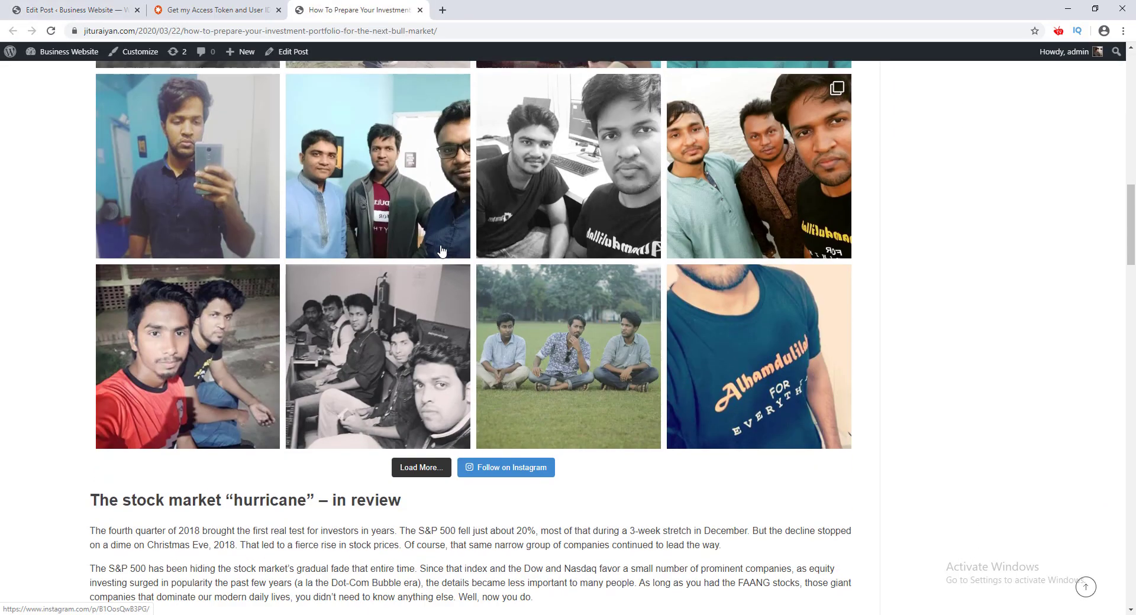
{"action": "scroll", "coordinate": [441, 251], "scroll_direction": "down", "scroll_amount": 4}
{"action": "scroll", "coordinate": [462, 267], "scroll_direction": "up", "scroll_amount": 11}
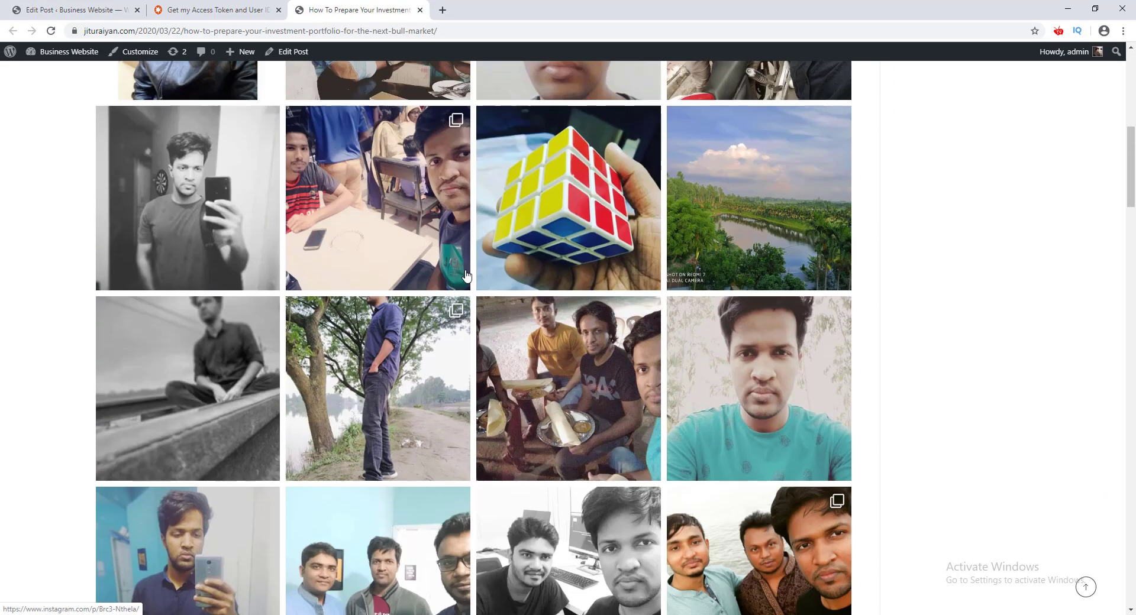
{"action": "scroll", "coordinate": [465, 275], "scroll_direction": "up", "scroll_amount": 6}
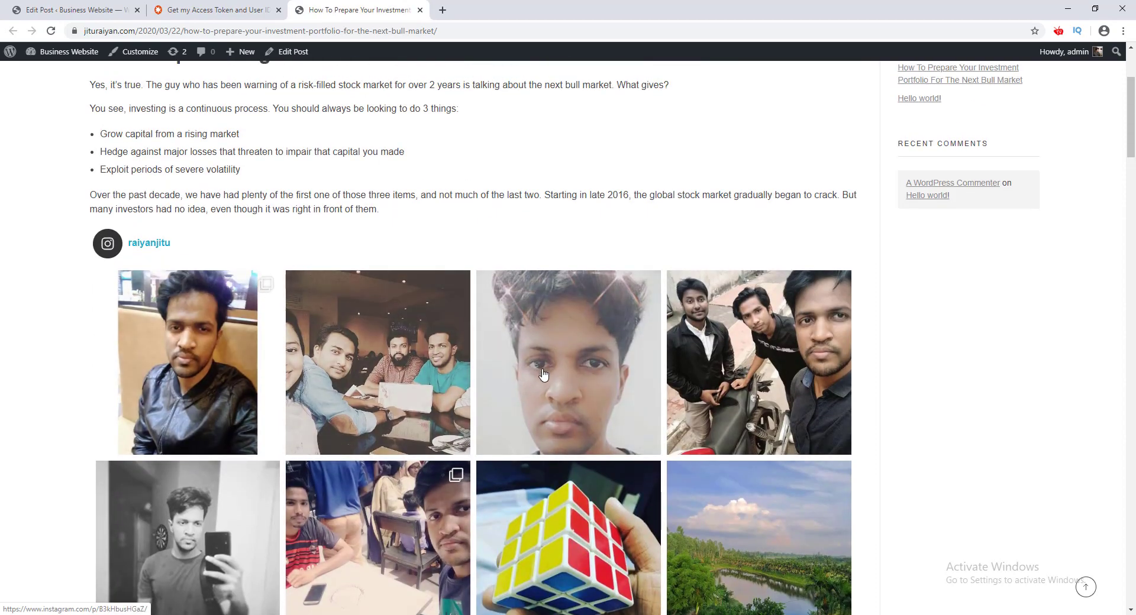
{"action": "scroll", "coordinate": [543, 374], "scroll_direction": "down", "scroll_amount": 6}
{"action": "scroll", "coordinate": [535, 374], "scroll_direction": "down", "scroll_amount": 4}
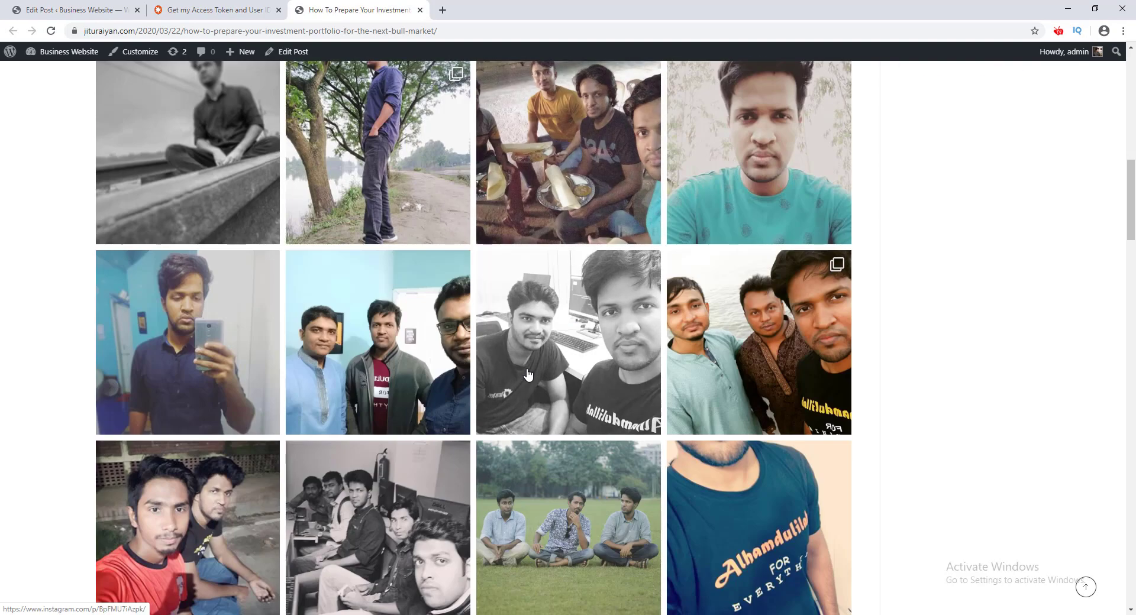
{"action": "scroll", "coordinate": [528, 374], "scroll_direction": "up", "scroll_amount": 10}
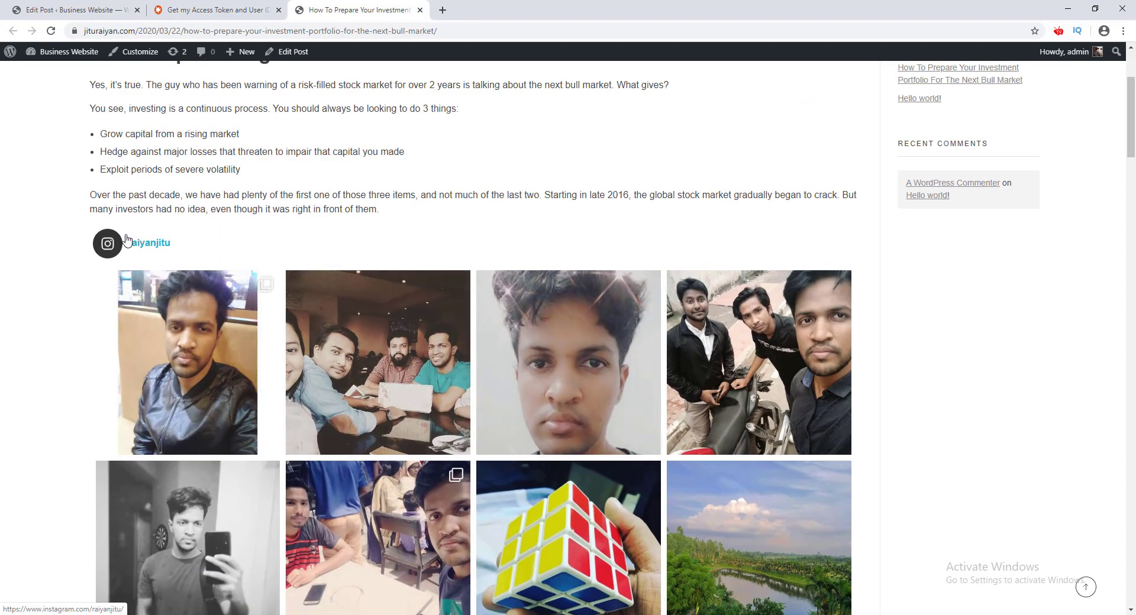
{"action": "scroll", "coordinate": [322, 328], "scroll_direction": "down", "scroll_amount": 12}
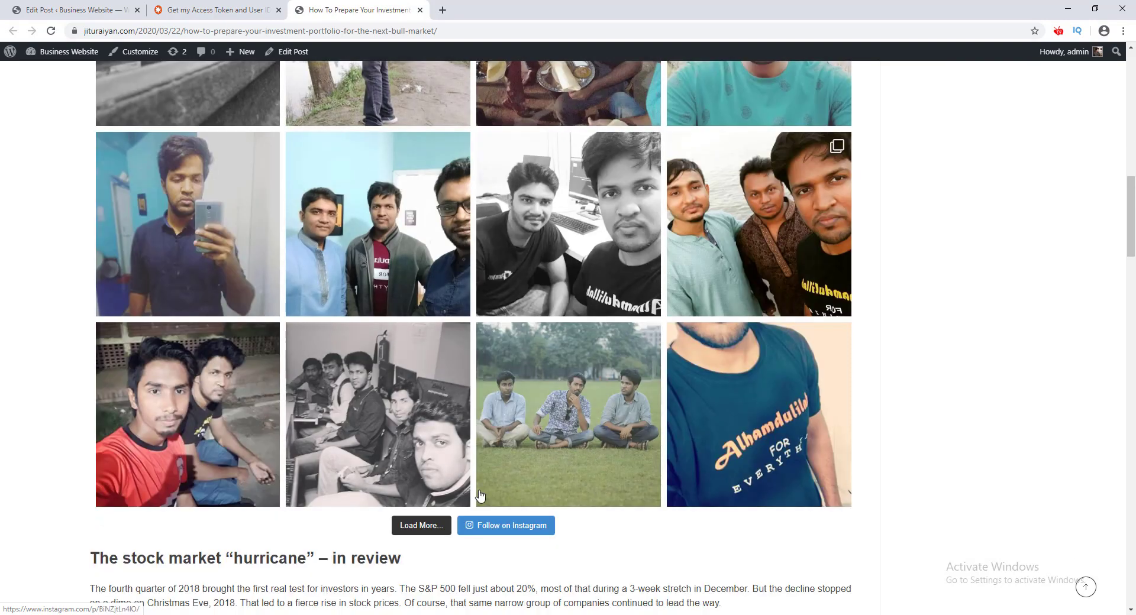
{"action": "scroll", "coordinate": [566, 368], "scroll_direction": "up", "scroll_amount": 13}
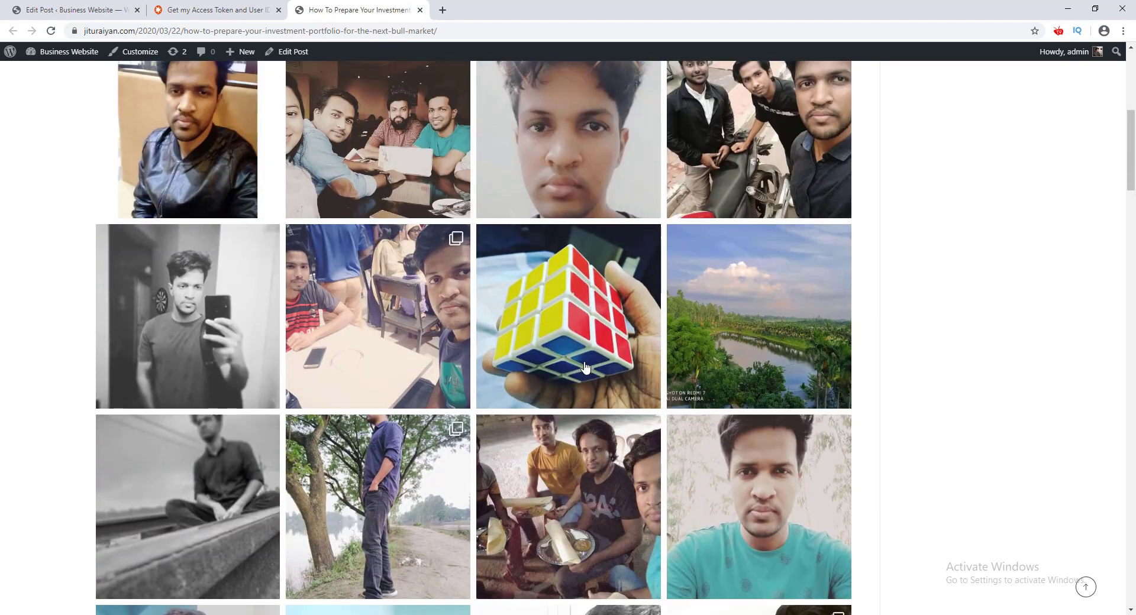
{"action": "scroll", "coordinate": [566, 368], "scroll_direction": "up", "scroll_amount": 1}
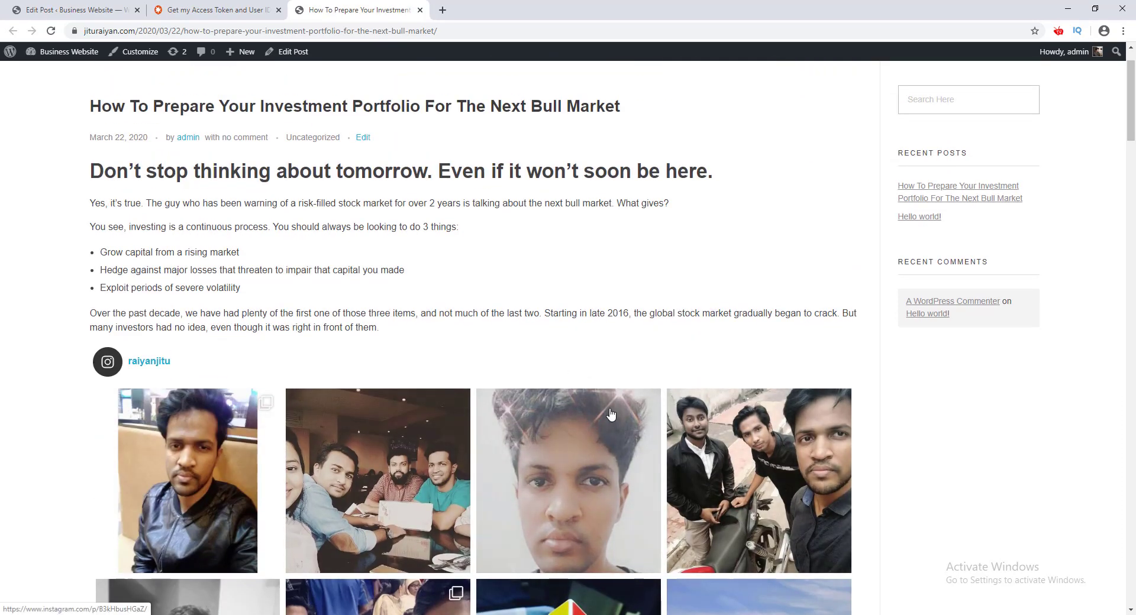
{"action": "scroll", "coordinate": [591, 402], "scroll_direction": "down", "scroll_amount": 4}
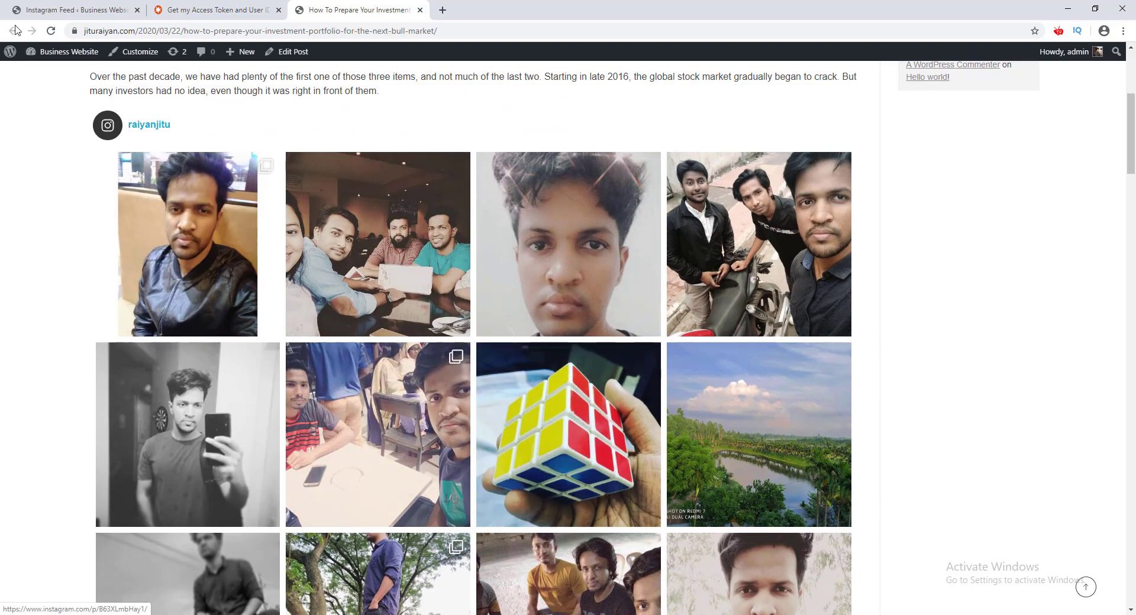
{"action": "key", "text": "ctrl+1"}
In the Instagram Feed Customize settings, turn off the feed header.
{"action": "left_click", "coordinate": [204, 277]}
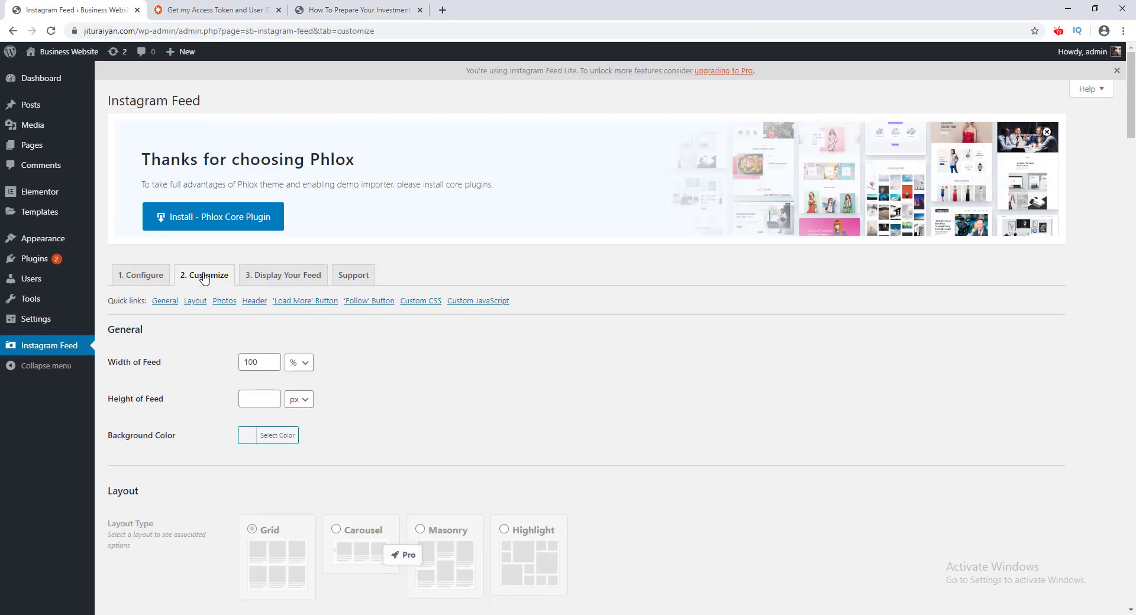
{"action": "left_click", "coordinate": [254, 301]}
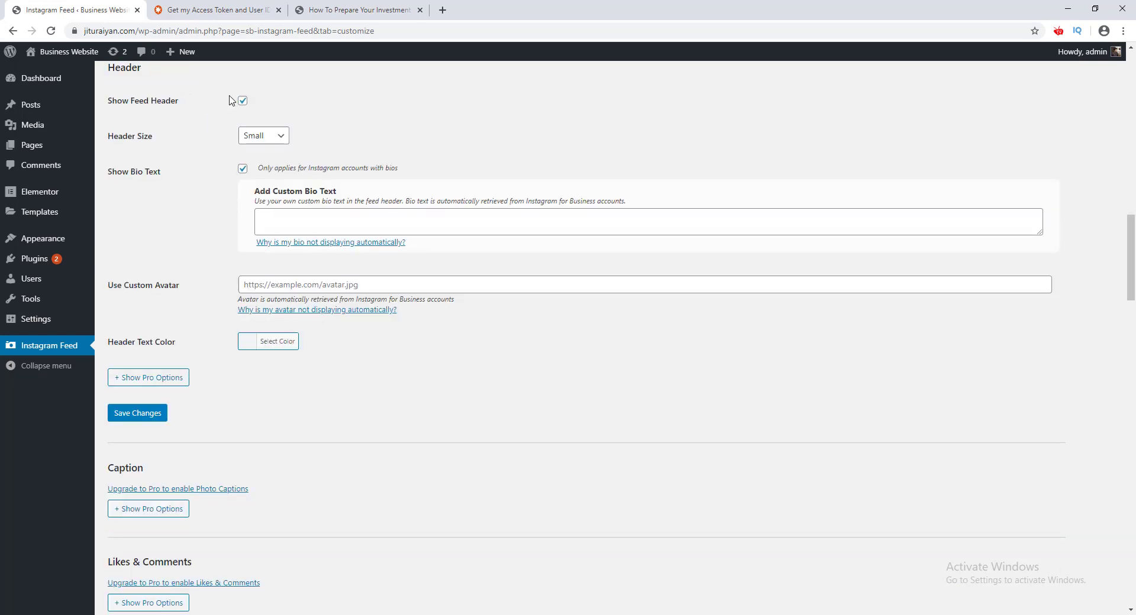
{"action": "left_click", "coordinate": [242, 102]}
Set the feed to 3 columns and change the photo count from 20 to 9.
{"action": "scroll", "coordinate": [519, 247], "scroll_direction": "up", "scroll_amount": 15}
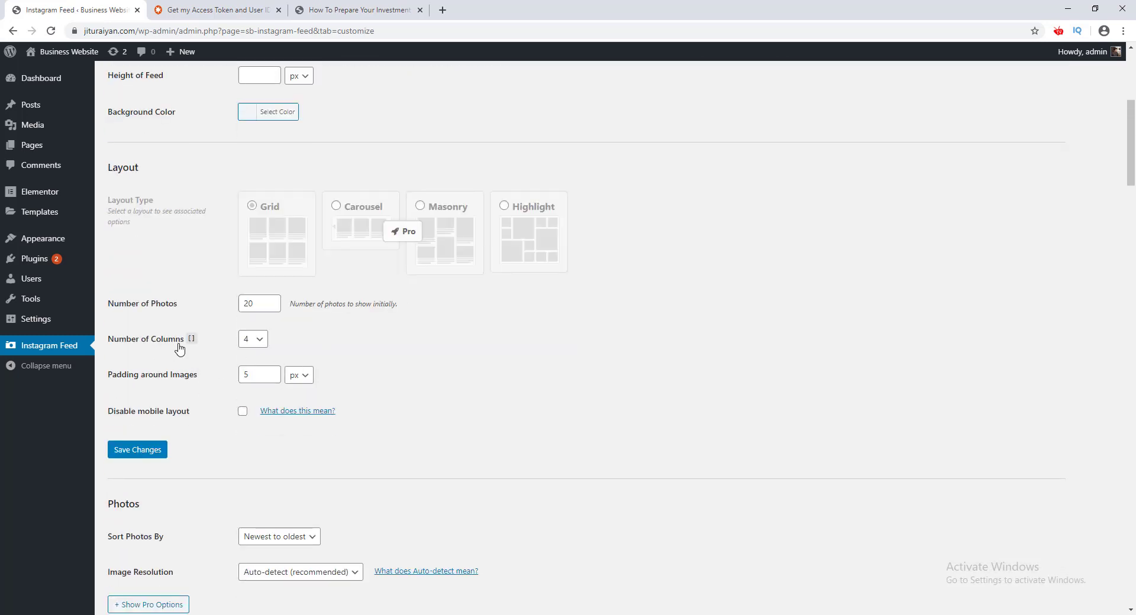
{"action": "left_click", "coordinate": [257, 340]}
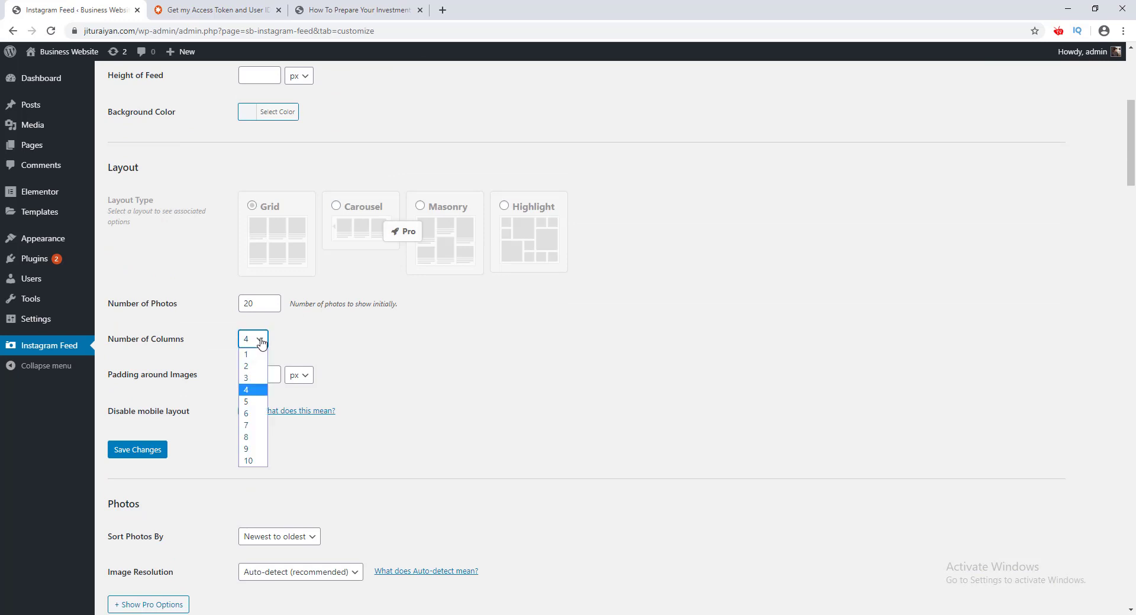
{"action": "left_click", "coordinate": [259, 378]}
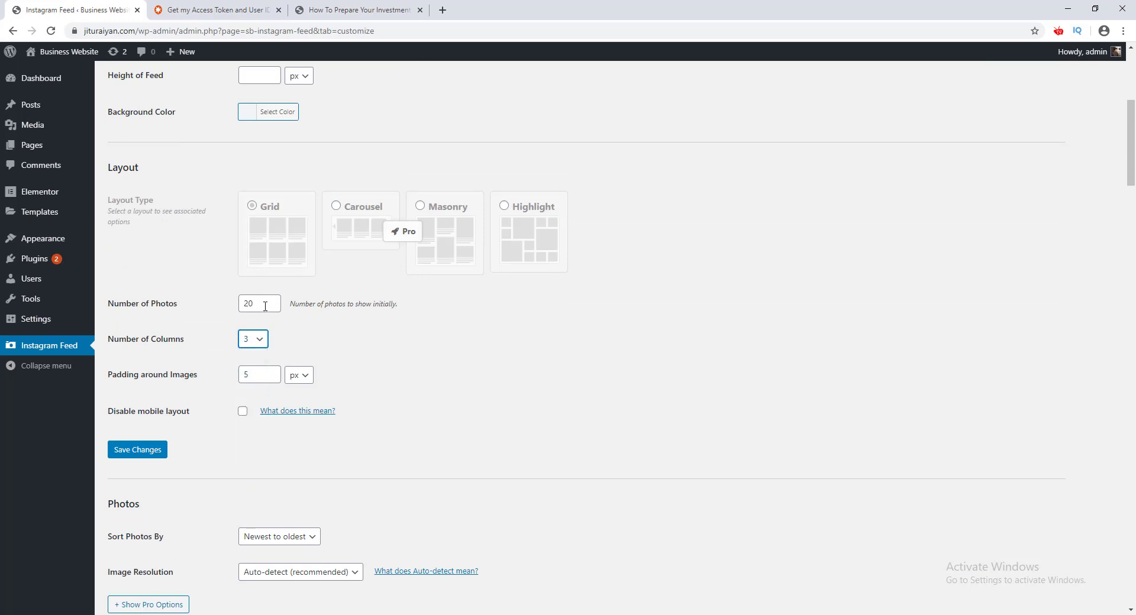
{"action": "left_click_drag", "start_coordinate": [265, 306], "coordinate": [210, 311]}
Save the 9-photo, 3-column feed settings and reload the blog post to see the new layout.
{"action": "left_click", "coordinate": [148, 451]}
{"action": "left_click", "coordinate": [355, 9]}
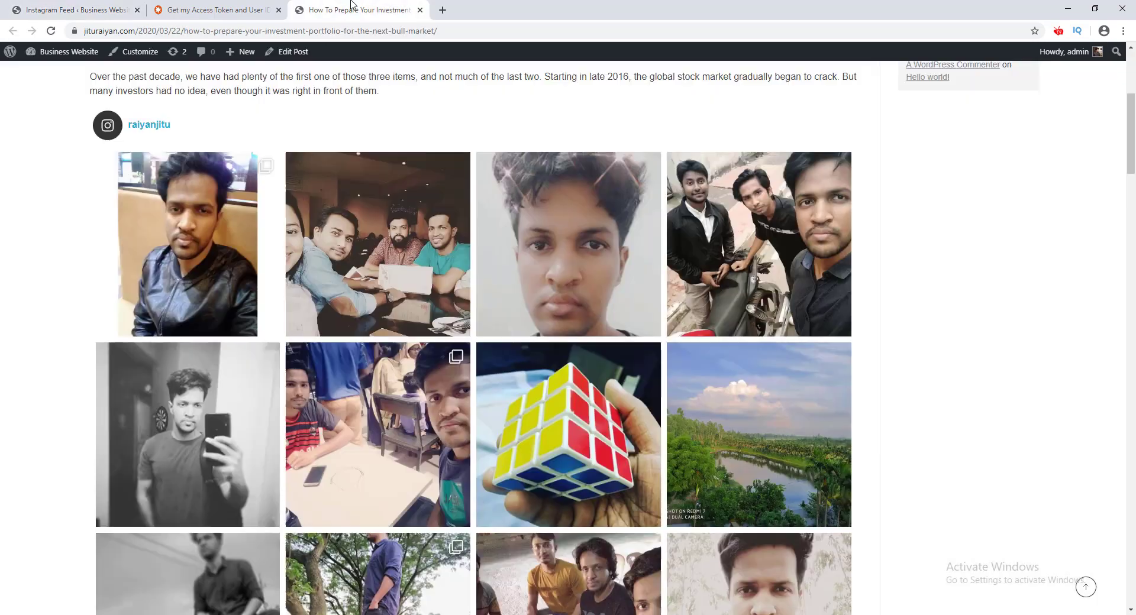
{"action": "left_click", "coordinate": [51, 31]}
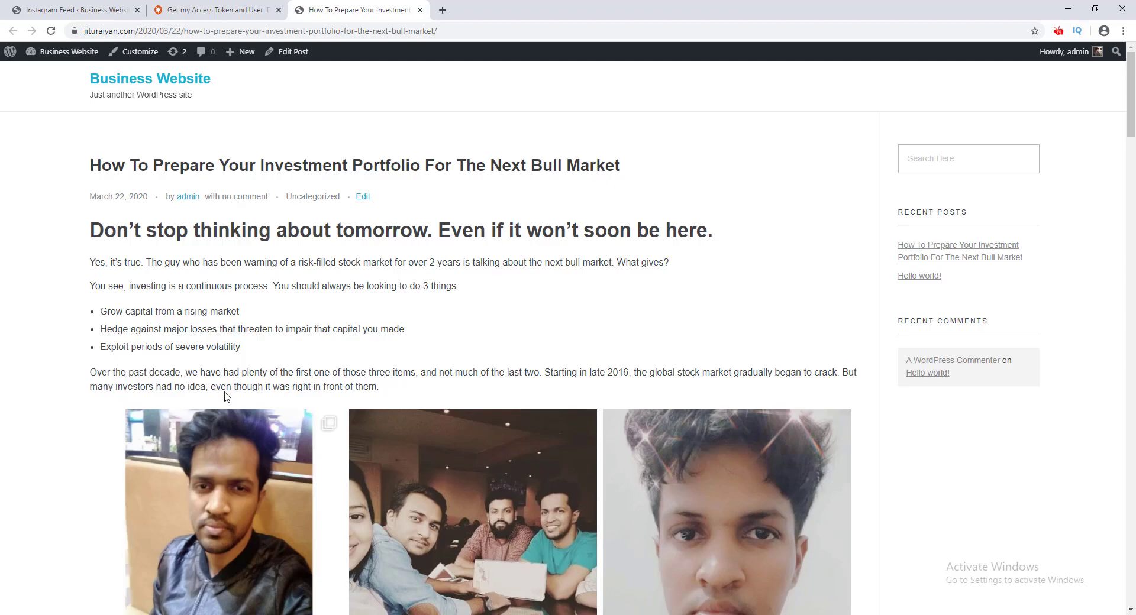
Load more photos in the blog post's Instagram feed, then follow through to the Instagram profile.
{"action": "scroll", "coordinate": [237, 396], "scroll_direction": "down", "scroll_amount": 5}
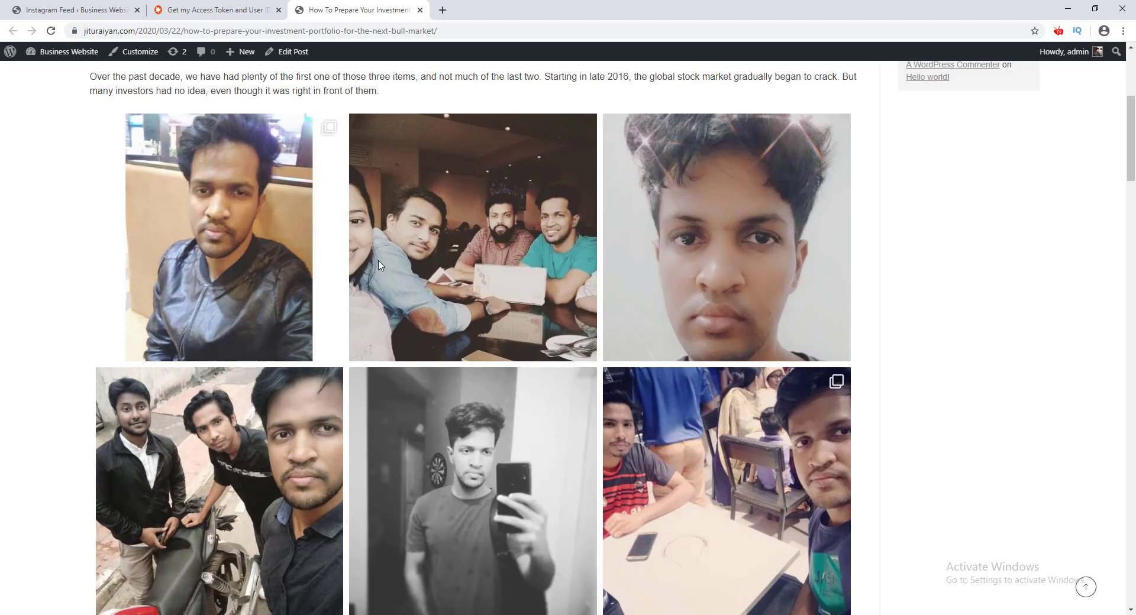
{"action": "scroll", "coordinate": [551, 308], "scroll_direction": "down", "scroll_amount": 7}
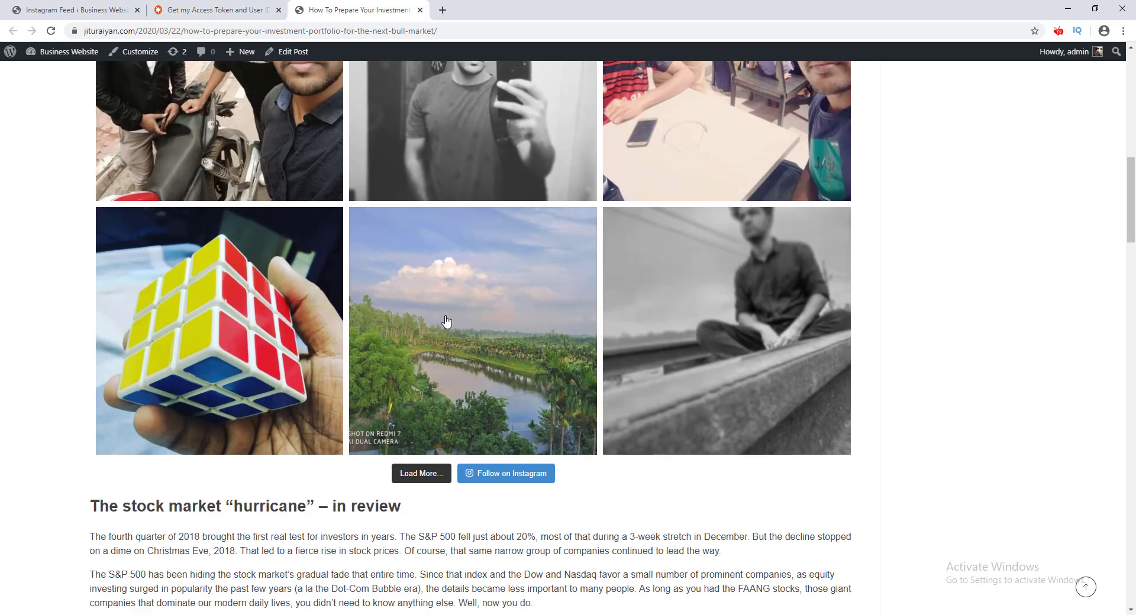
{"action": "left_click", "coordinate": [432, 476]}
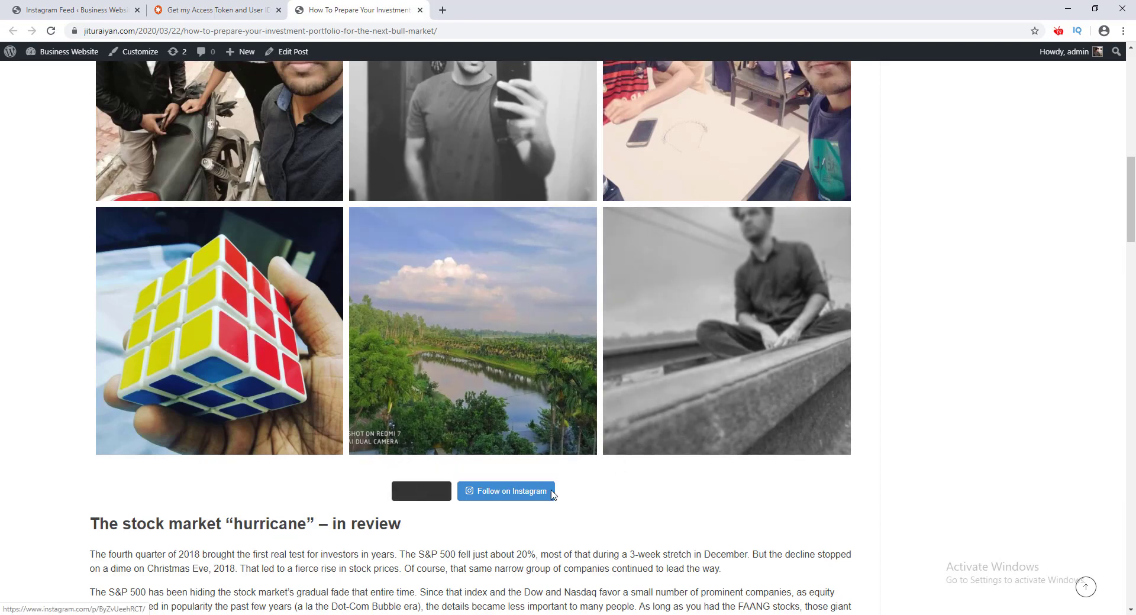
{"action": "scroll", "coordinate": [587, 477], "scroll_direction": "down", "scroll_amount": 5}
{"action": "scroll", "coordinate": [587, 476], "scroll_direction": "down", "scroll_amount": 8}
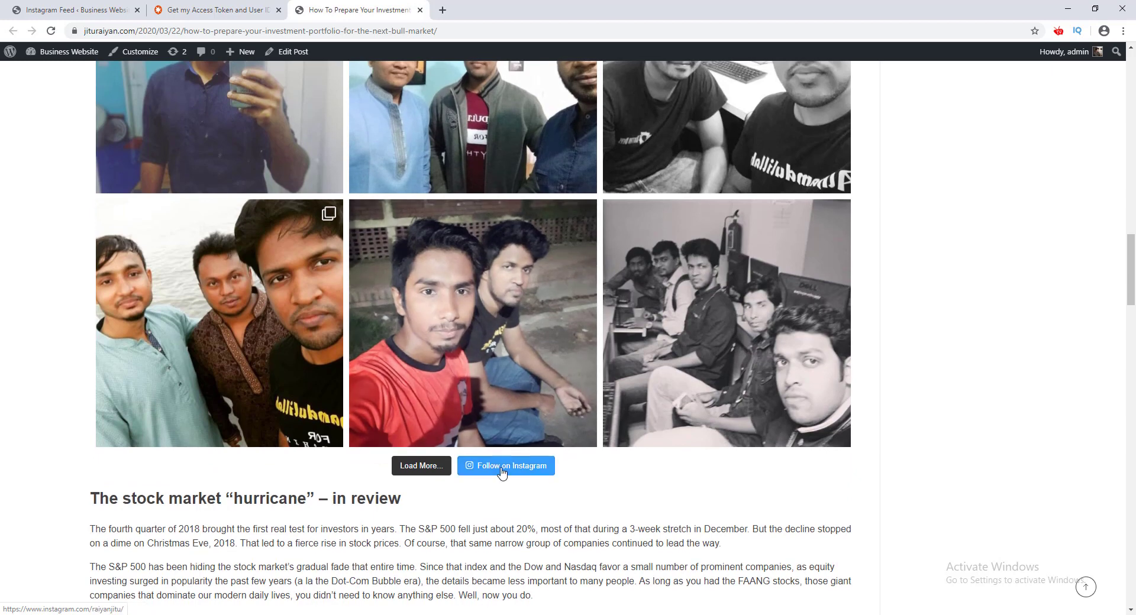
{"action": "left_click", "coordinate": [502, 472]}
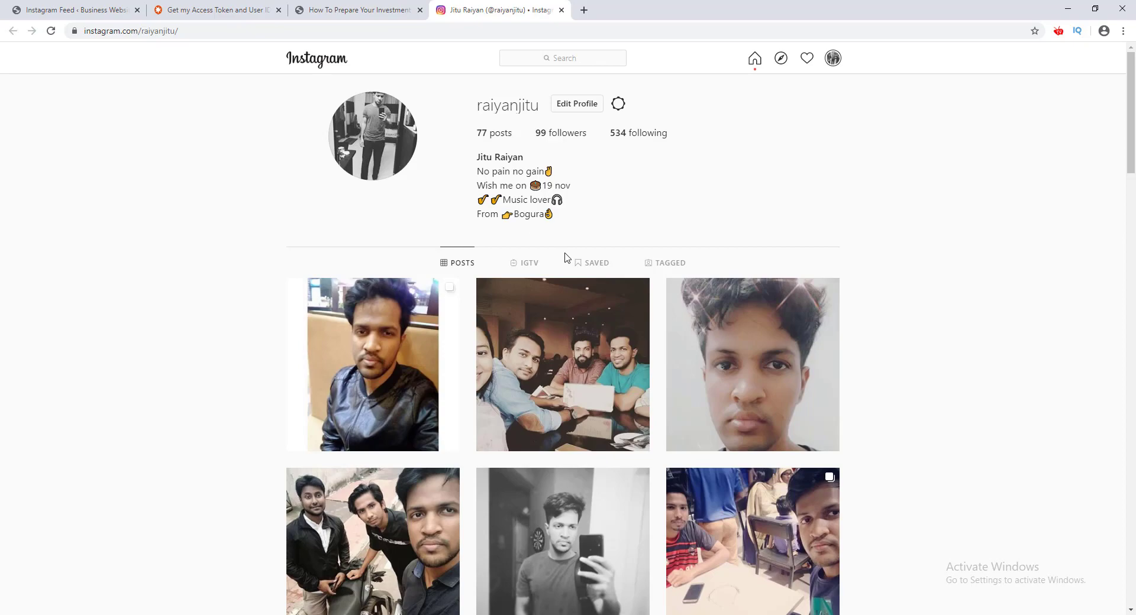
Scroll through the linked account's Instagram profile and its posts.
{"action": "scroll", "coordinate": [565, 258], "scroll_direction": "down", "scroll_amount": 8}
{"action": "scroll", "coordinate": [564, 257], "scroll_direction": "up", "scroll_amount": 3}
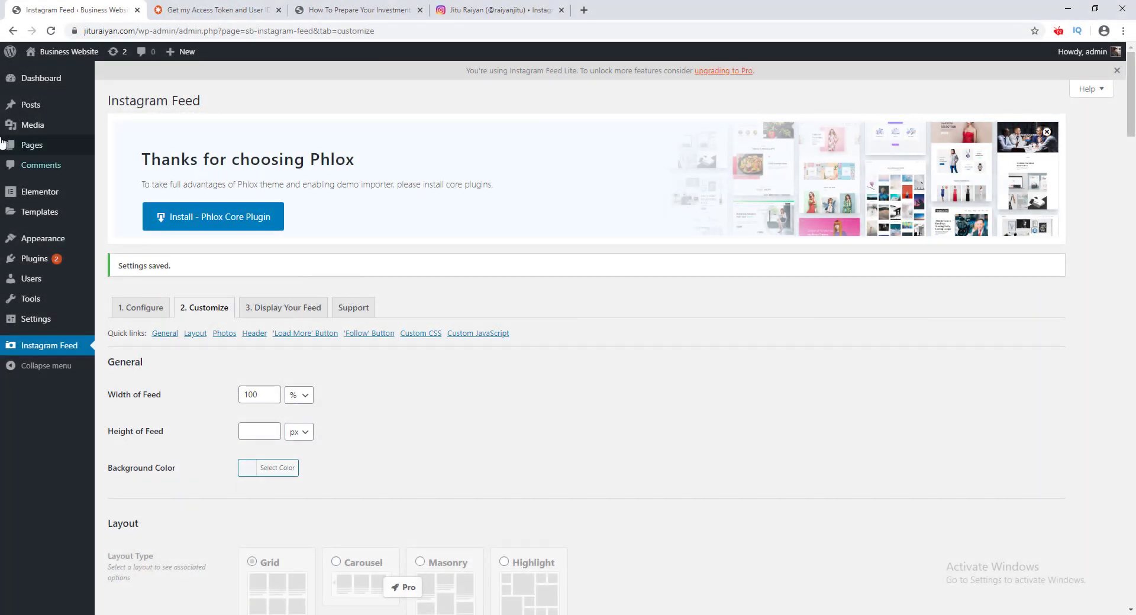
Edit the Home page with Elementor from the Pages list and locate the Photo Gellery gallery.
{"action": "left_click", "coordinate": [29, 144]}
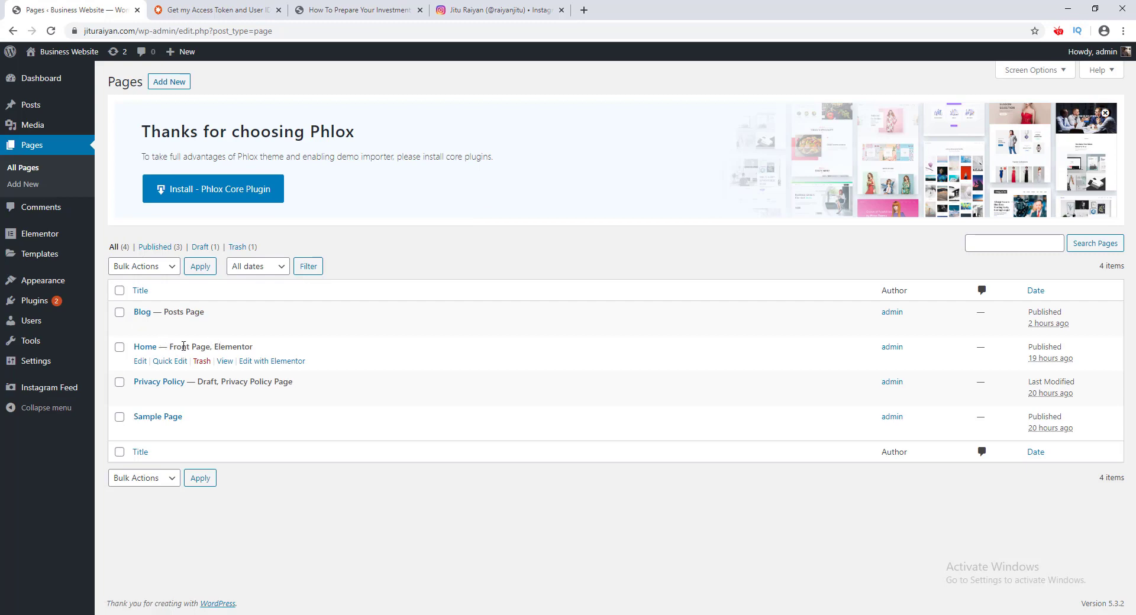
{"action": "left_click", "coordinate": [252, 362]}
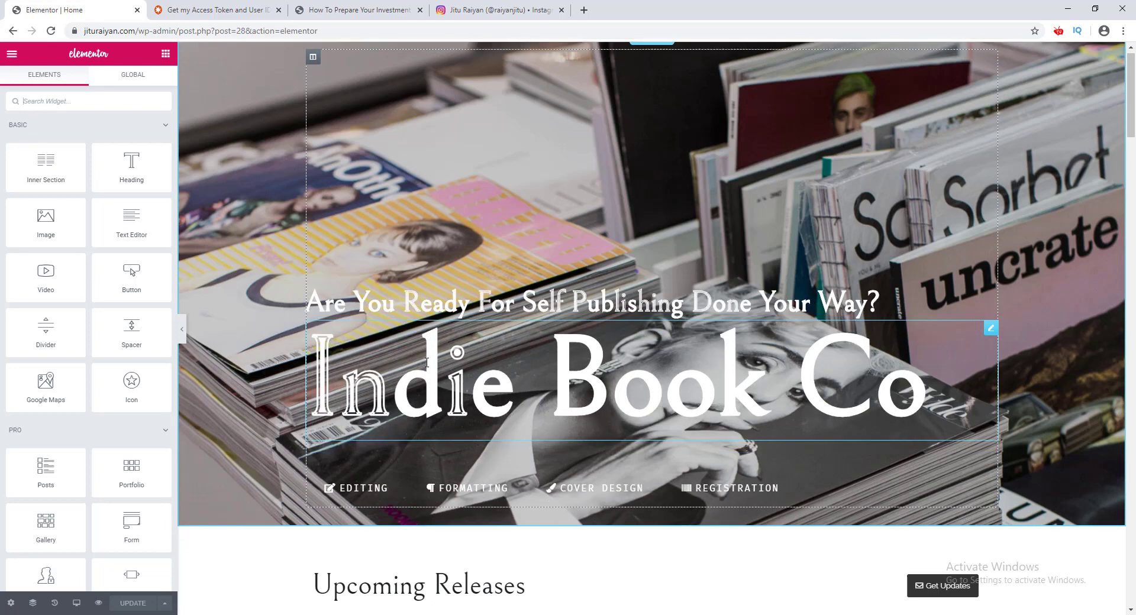
{"action": "scroll", "coordinate": [429, 360], "scroll_direction": "down", "scroll_amount": 20}
{"action": "scroll", "coordinate": [428, 368], "scroll_direction": "down", "scroll_amount": 6}
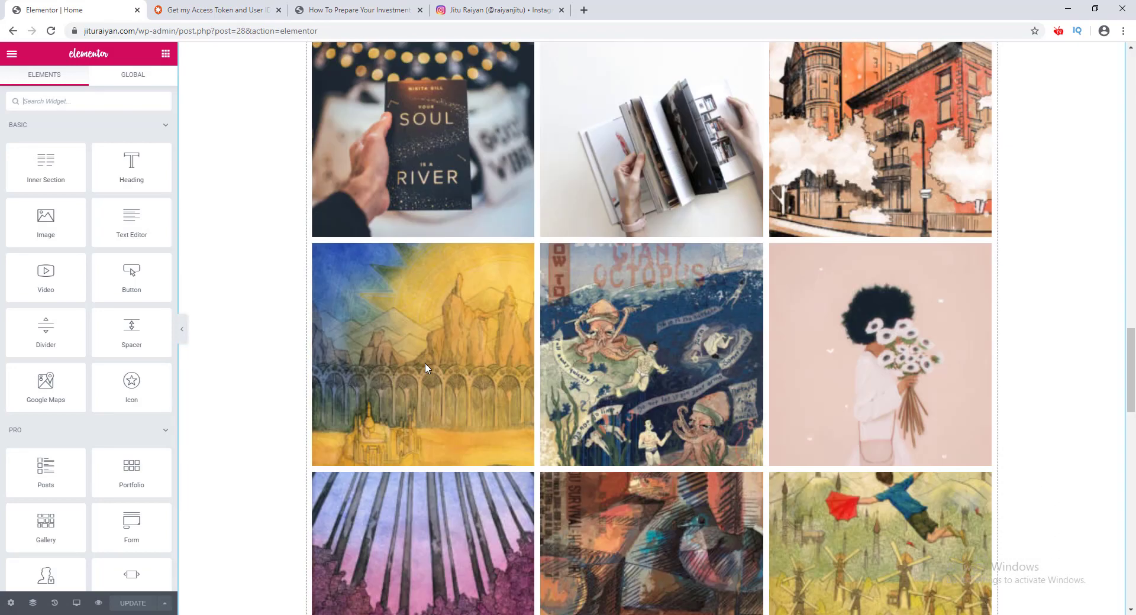
{"action": "scroll", "coordinate": [426, 365], "scroll_direction": "up", "scroll_amount": 5}
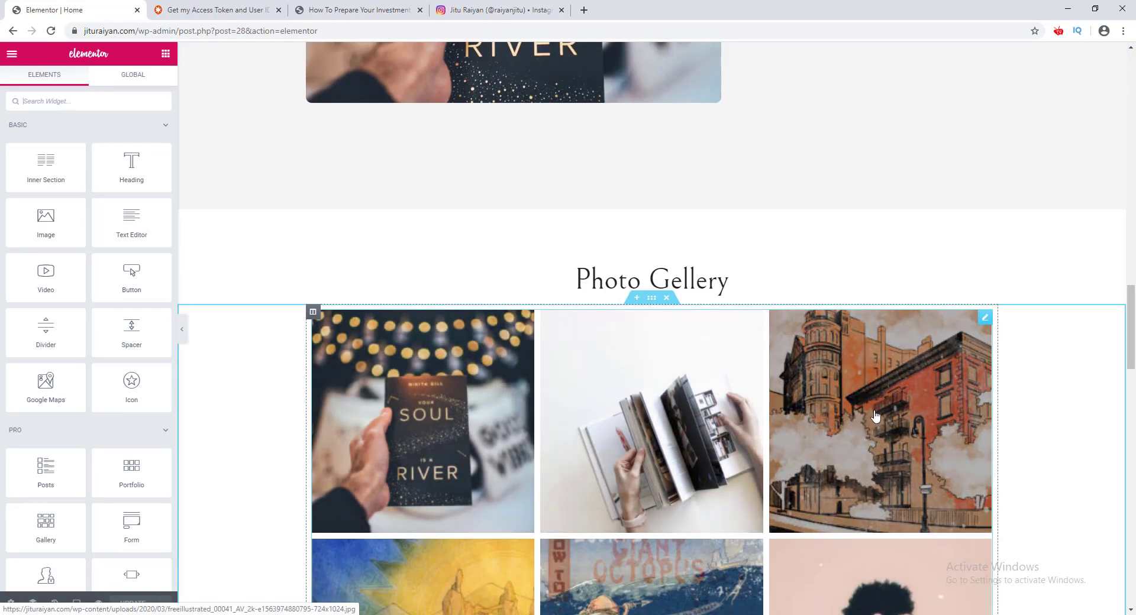
Delete the Photo Gellery image gallery and place a Shortcode widget in that section.
{"action": "right_click", "coordinate": [986, 321]}
{"action": "left_click", "coordinate": [998, 487]}
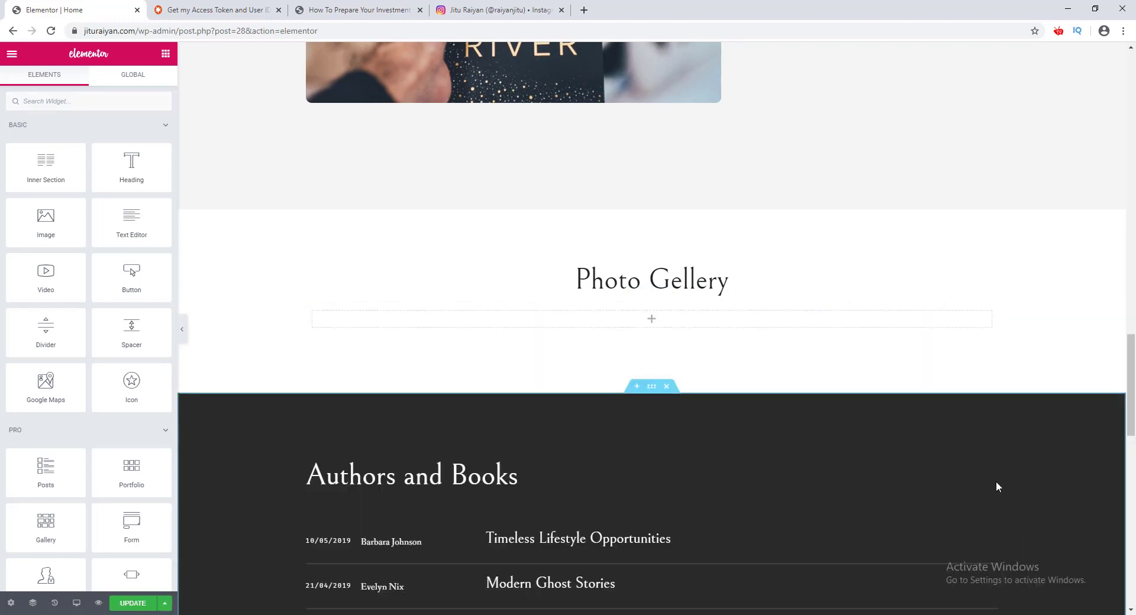
{"action": "left_click", "coordinate": [117, 106]}
{"action": "type", "text": "short"}
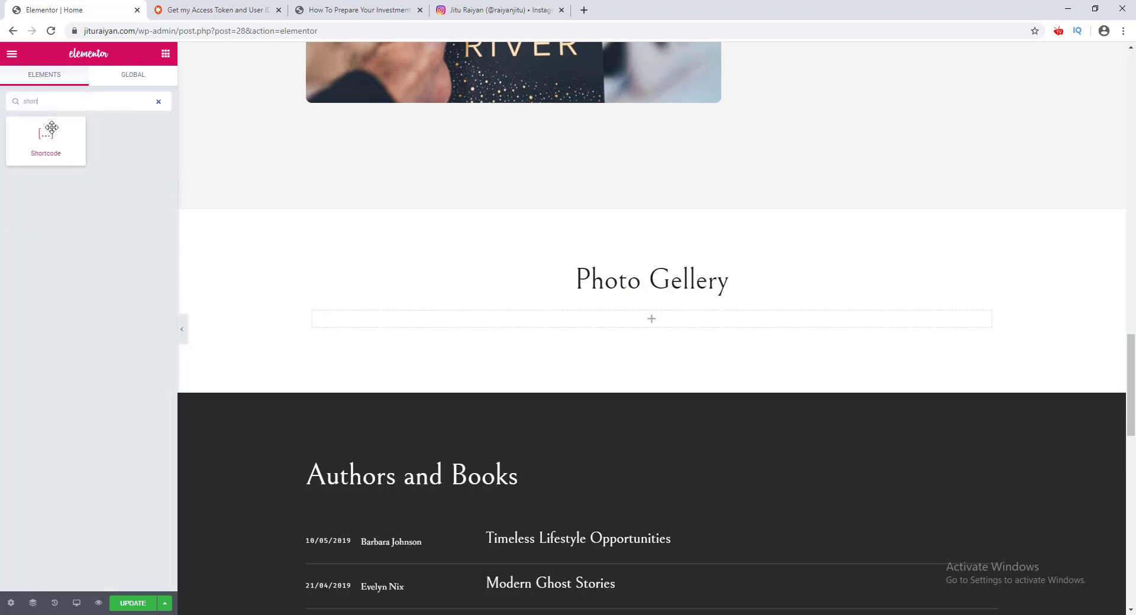
{"action": "left_click_drag", "start_coordinate": [47, 127], "coordinate": [558, 318]}
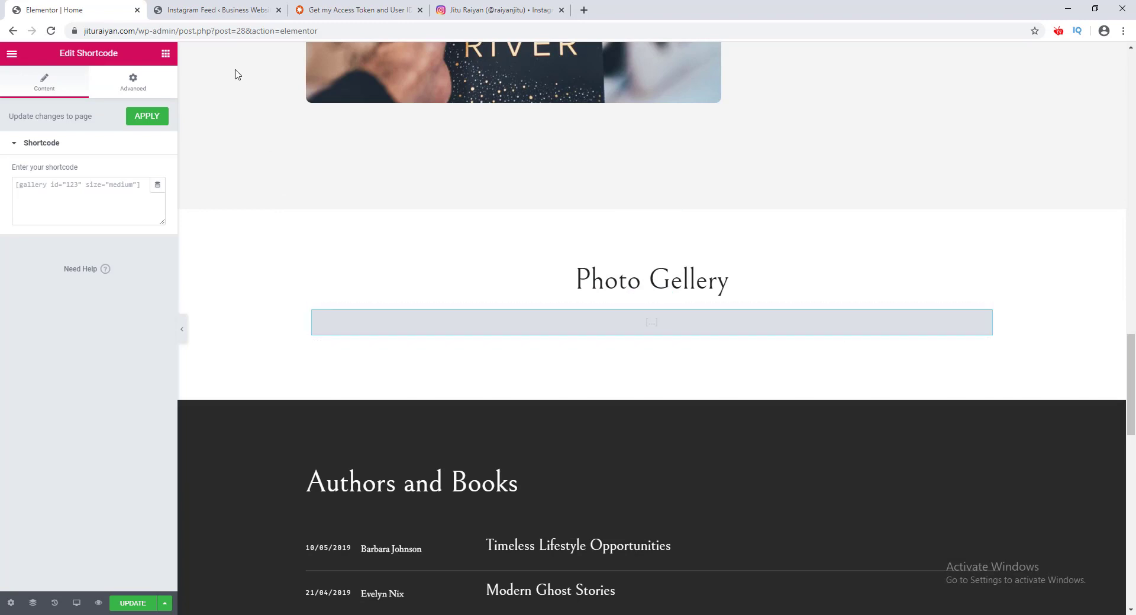
Paste the [instagram-feed] shortcode from the feed settings, apply it, and update the Home page.
{"action": "left_click", "coordinate": [222, 8]}
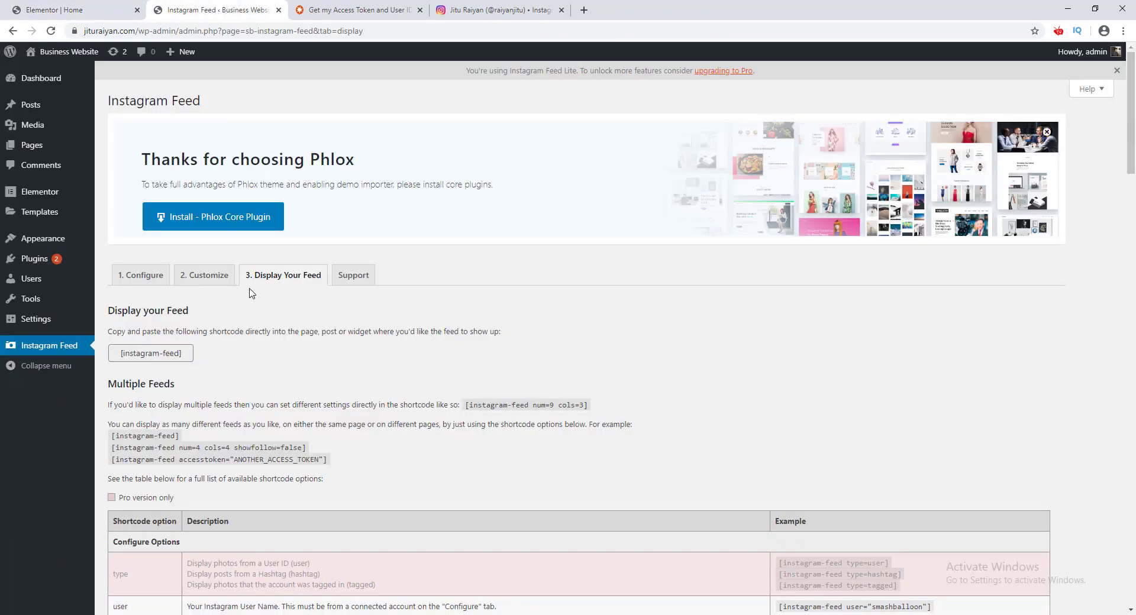
{"action": "left_click", "coordinate": [174, 355]}
{"action": "key", "text": "ctrl+c"}
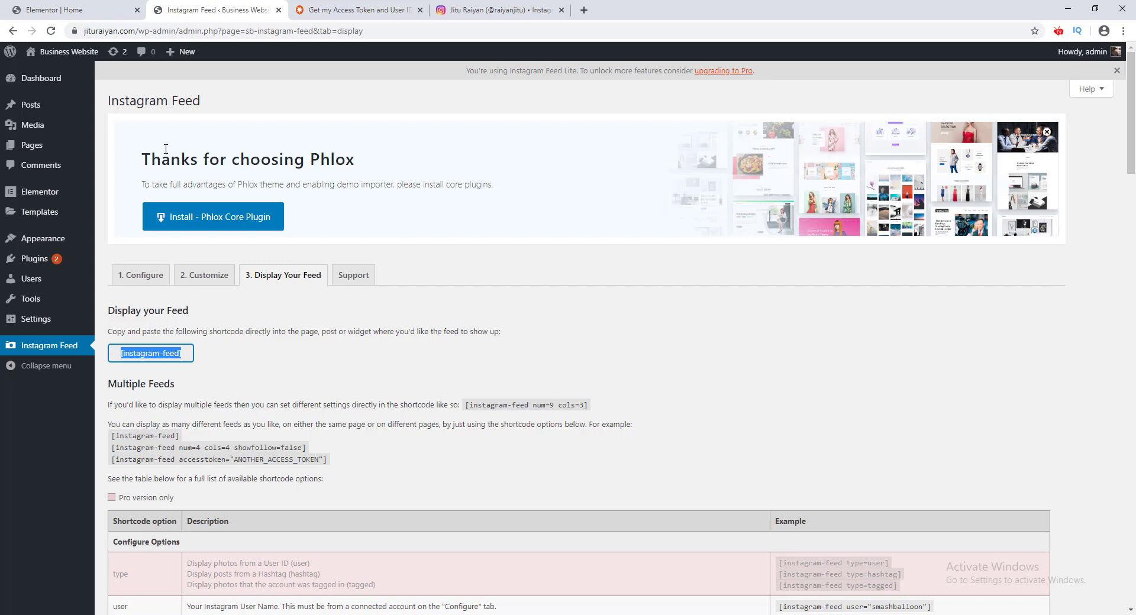
{"action": "left_click", "coordinate": [88, 6]}
{"action": "left_click", "coordinate": [119, 197]}
{"action": "key", "text": "ctrl+v"}
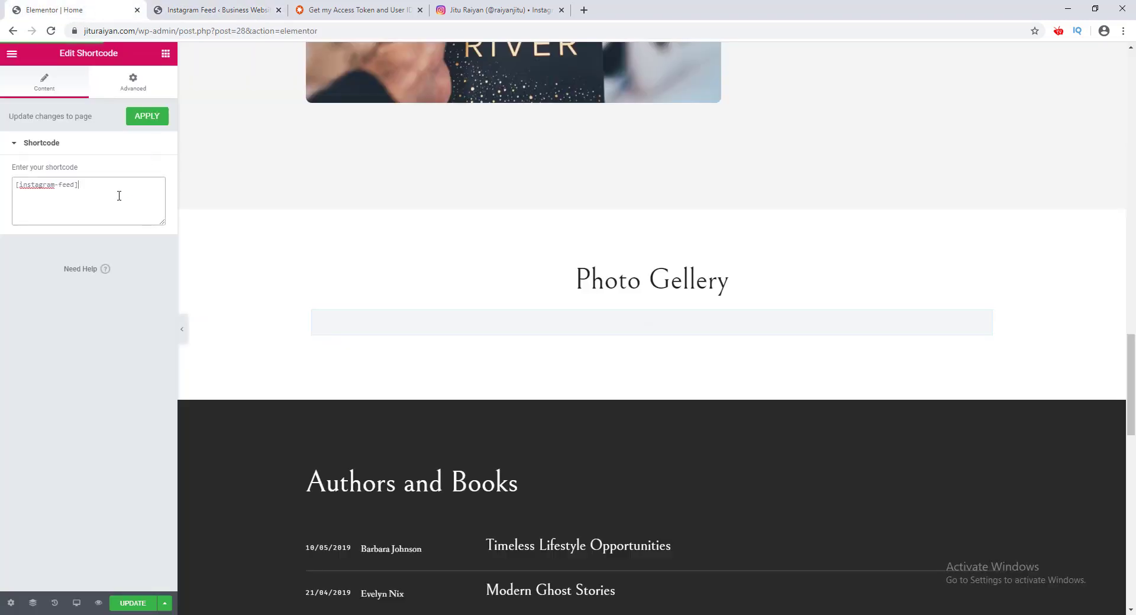
{"action": "left_click", "coordinate": [145, 117]}
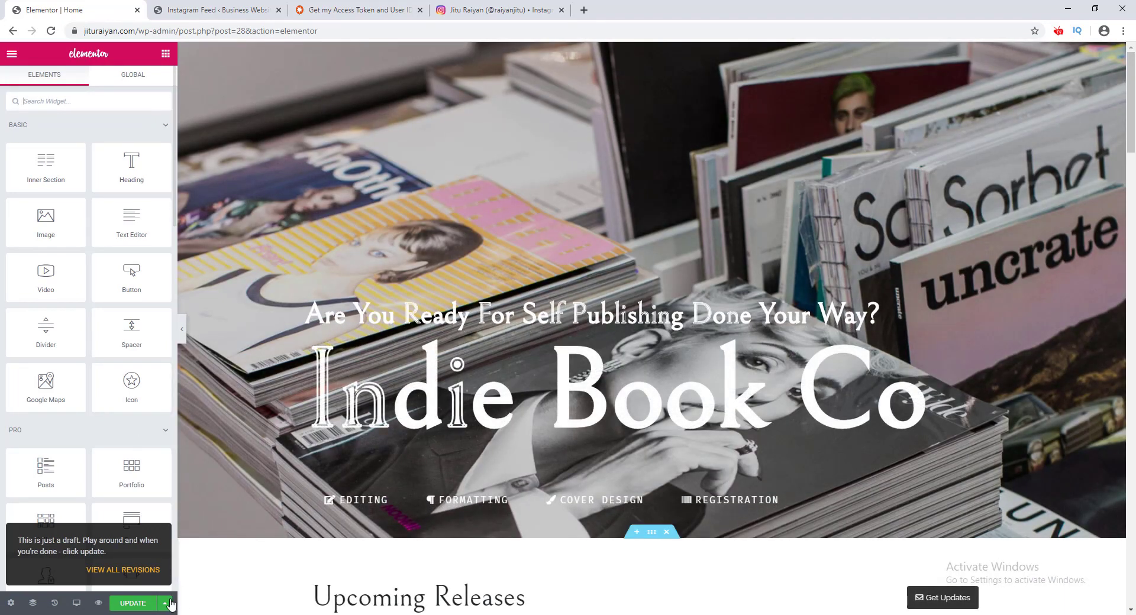
{"action": "left_click", "coordinate": [126, 603]}
Preview the Home page, check the three-column Instagram grid, and open one photo's post.
{"action": "left_click", "coordinate": [98, 603]}
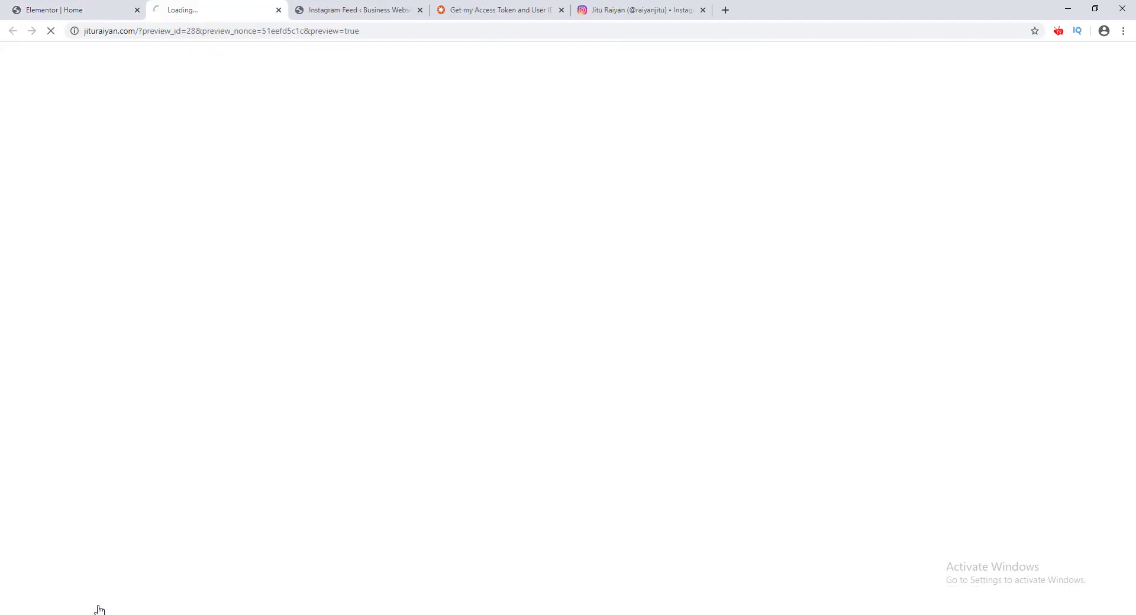
{"action": "scroll", "coordinate": [552, 428], "scroll_direction": "down", "scroll_amount": 8}
{"action": "scroll", "coordinate": [552, 427], "scroll_direction": "down", "scroll_amount": 20}
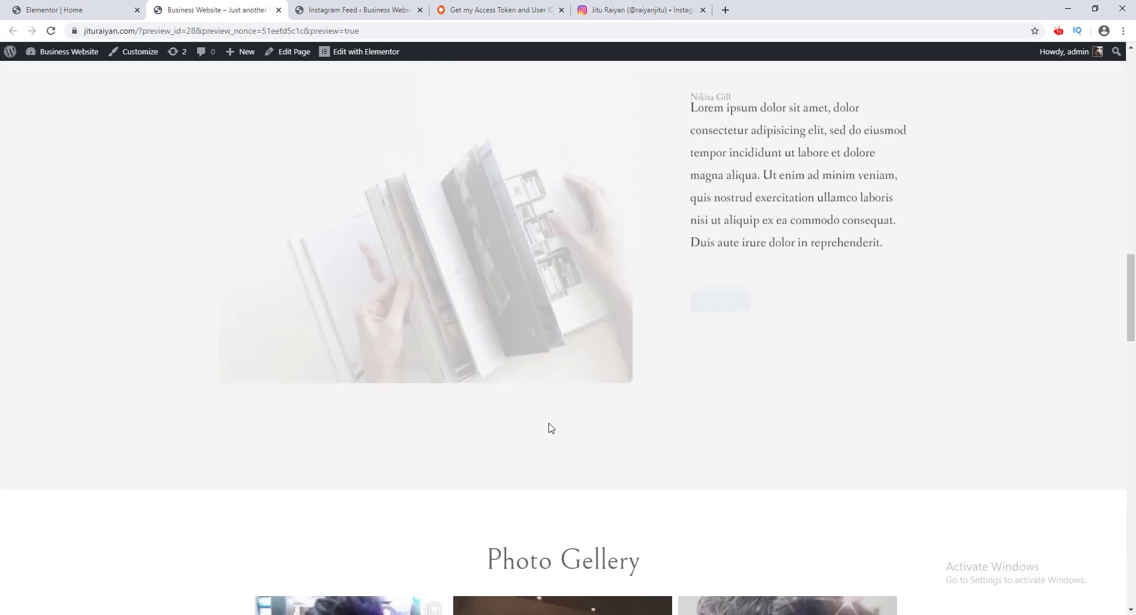
{"action": "scroll", "coordinate": [549, 428], "scroll_direction": "up", "scroll_amount": 3}
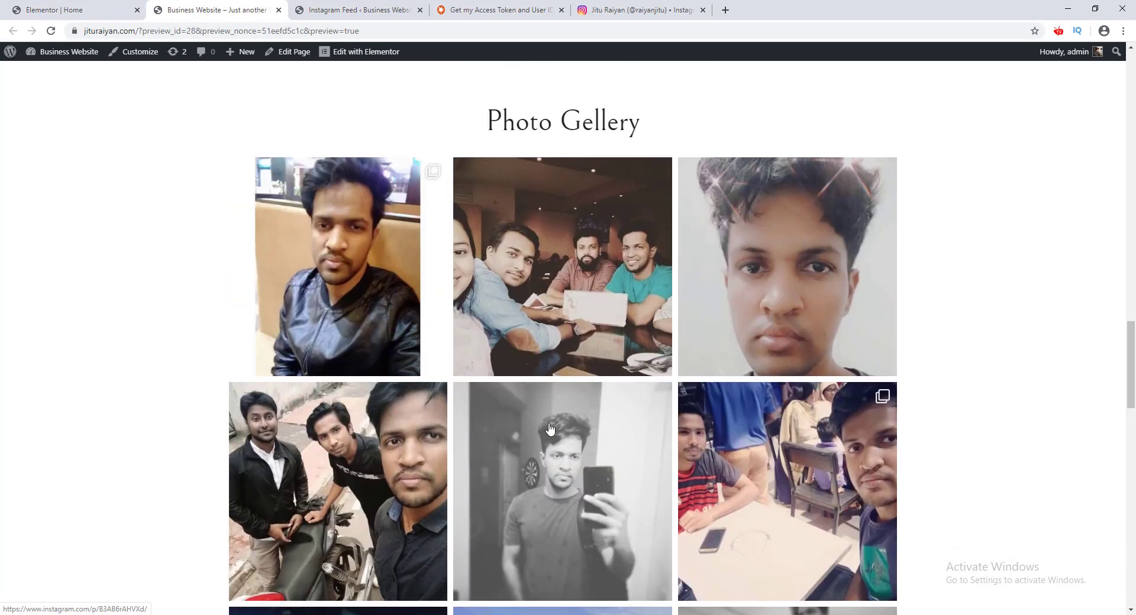
{"action": "scroll", "coordinate": [550, 427], "scroll_direction": "down", "scroll_amount": 9}
{"action": "scroll", "coordinate": [550, 428], "scroll_direction": "up", "scroll_amount": 13}
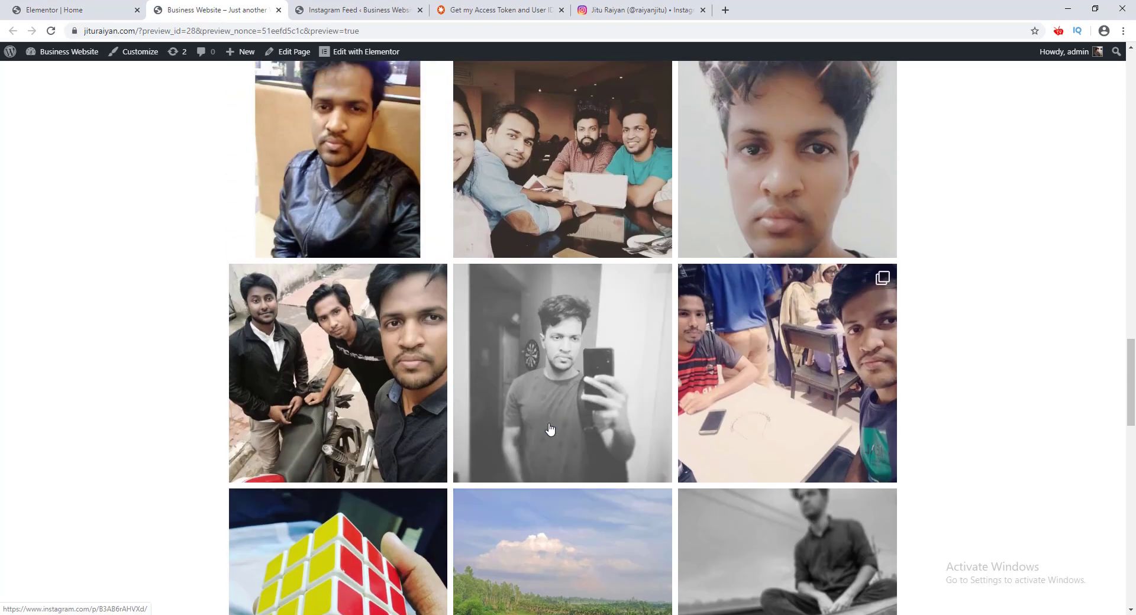
{"action": "scroll", "coordinate": [550, 428], "scroll_direction": "up", "scroll_amount": 2}
{"action": "scroll", "coordinate": [548, 428], "scroll_direction": "down", "scroll_amount": 6}
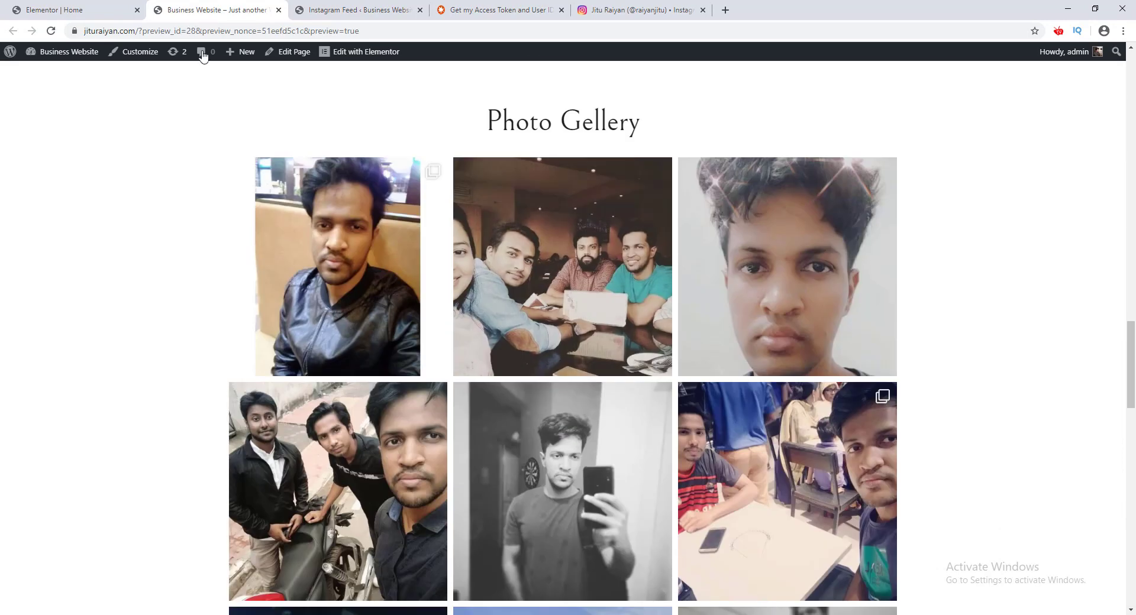
{"action": "left_click", "coordinate": [307, 438]}
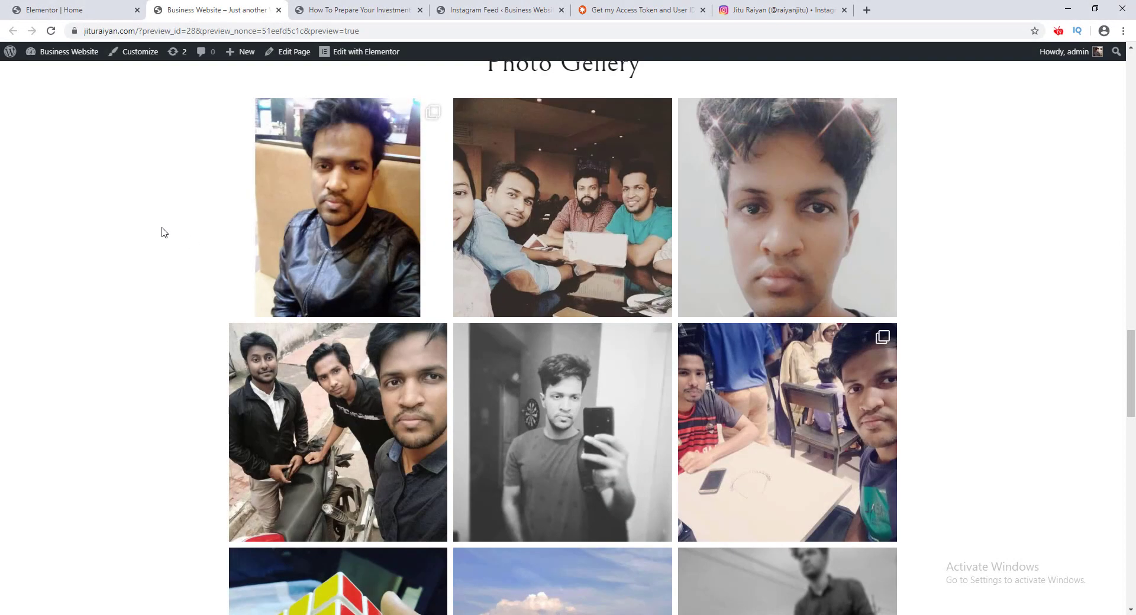
Look over the investment blog post to its S&P 500 chart, then return to the Instagram profile.
{"action": "left_click", "coordinate": [355, 10]}
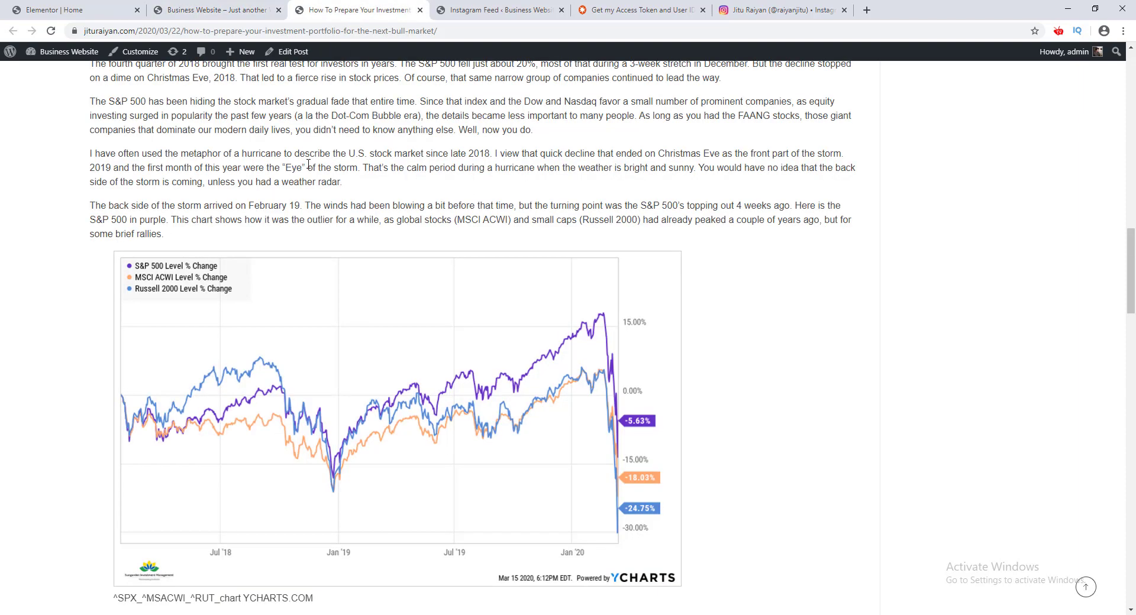
{"action": "scroll", "coordinate": [322, 245], "scroll_direction": "down", "scroll_amount": 5}
{"action": "scroll", "coordinate": [323, 245], "scroll_direction": "up", "scroll_amount": 5}
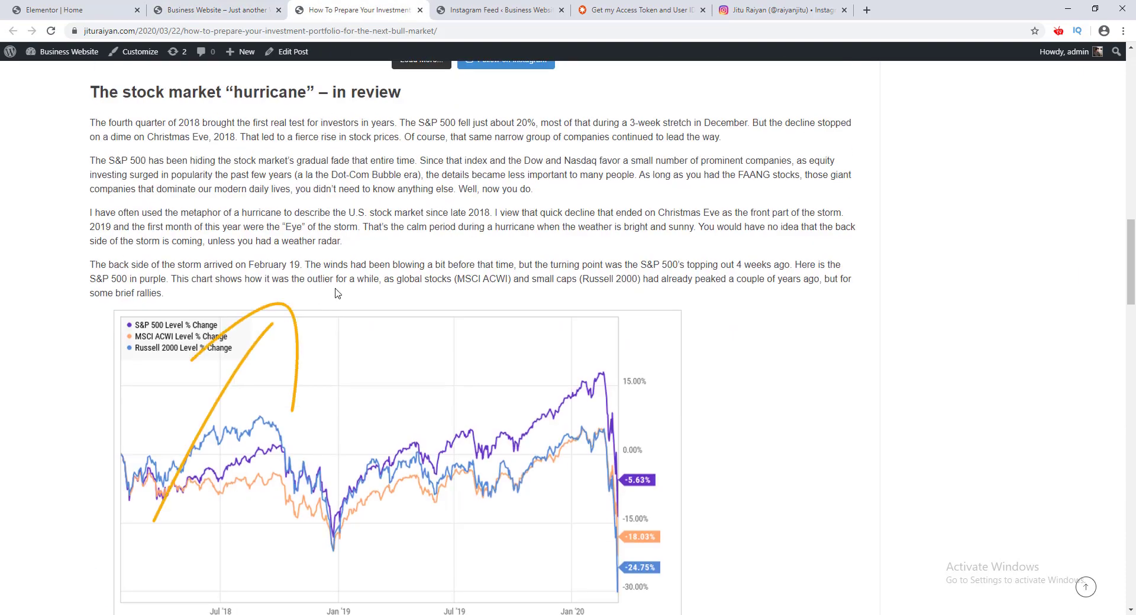
{"action": "left_click", "coordinate": [755, 5]}
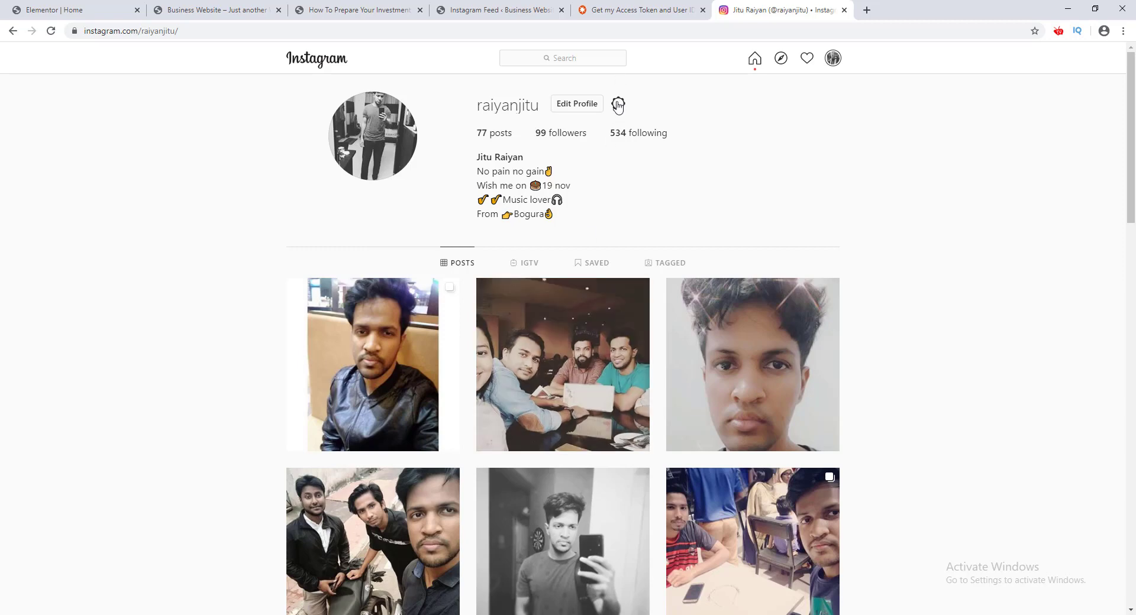
Turn off Private Account in Instagram's Privacy and Security settings to make the account public.
{"action": "left_click", "coordinate": [617, 104]}
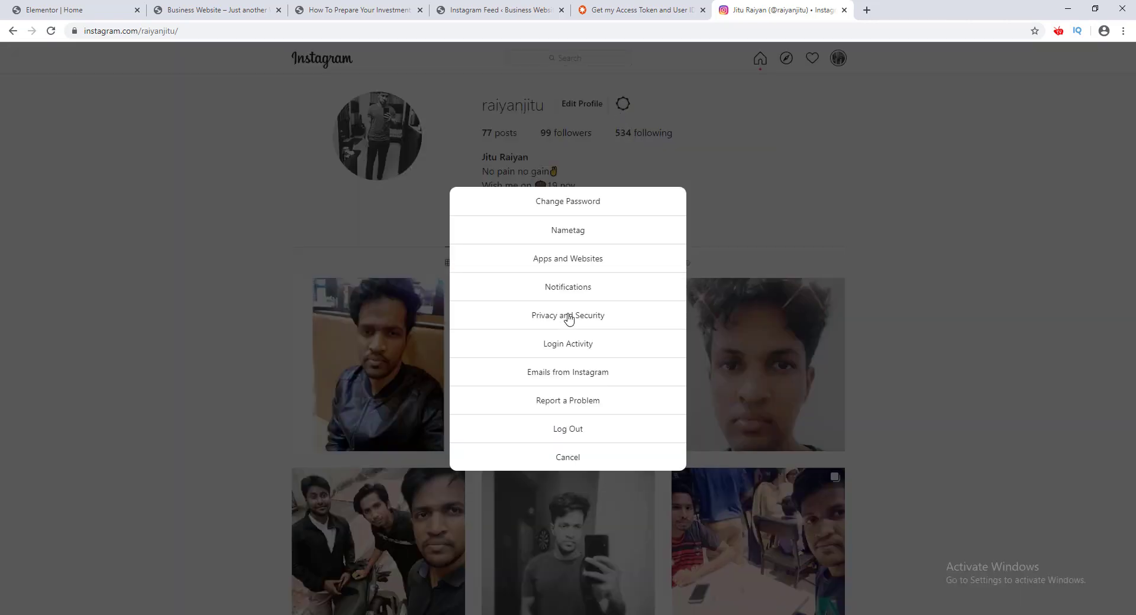
{"action": "left_click", "coordinate": [565, 316]}
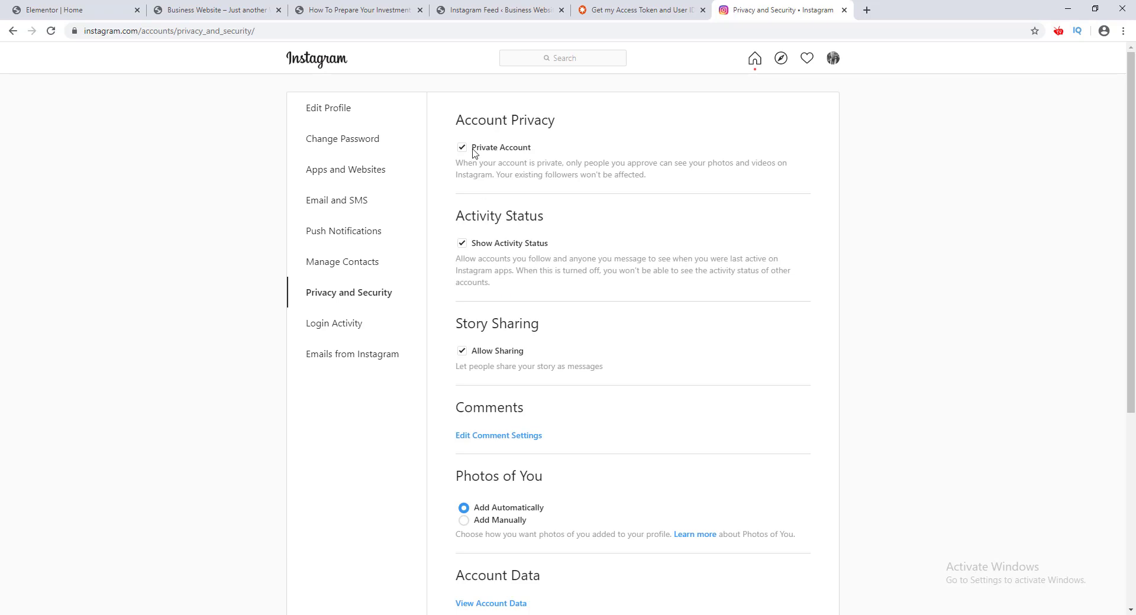
{"action": "left_click", "coordinate": [462, 148]}
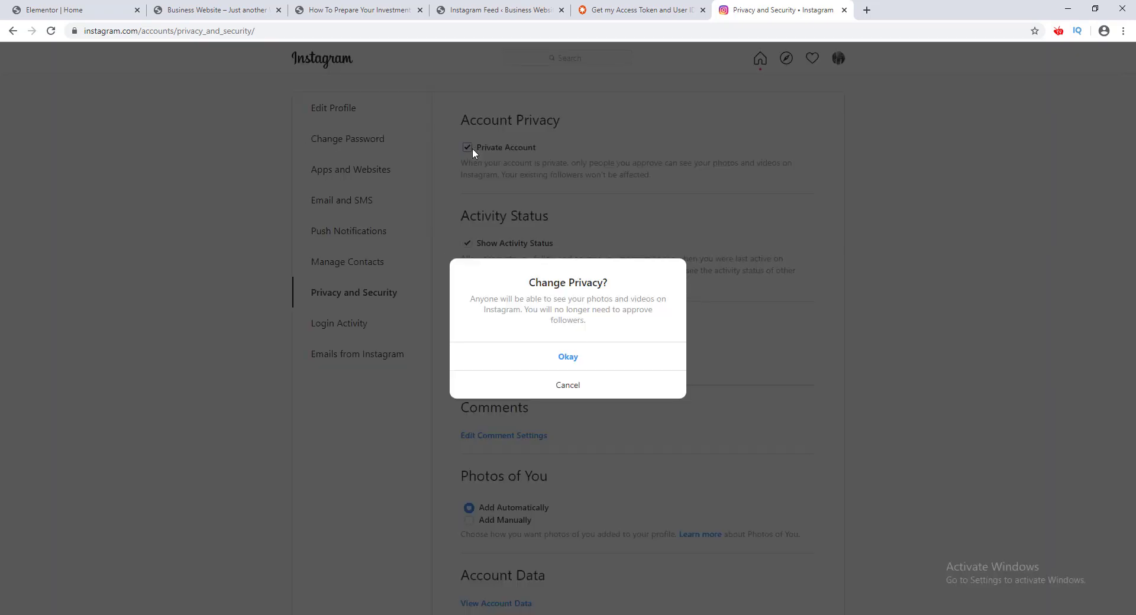
{"action": "left_click", "coordinate": [557, 357]}
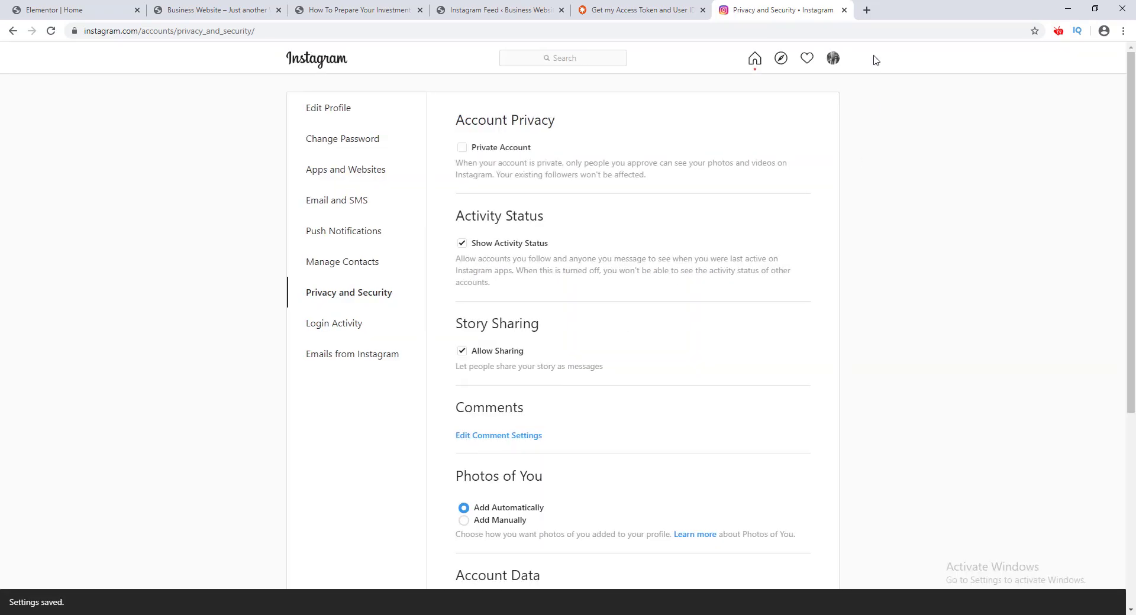
{"action": "left_click", "coordinate": [833, 59]}
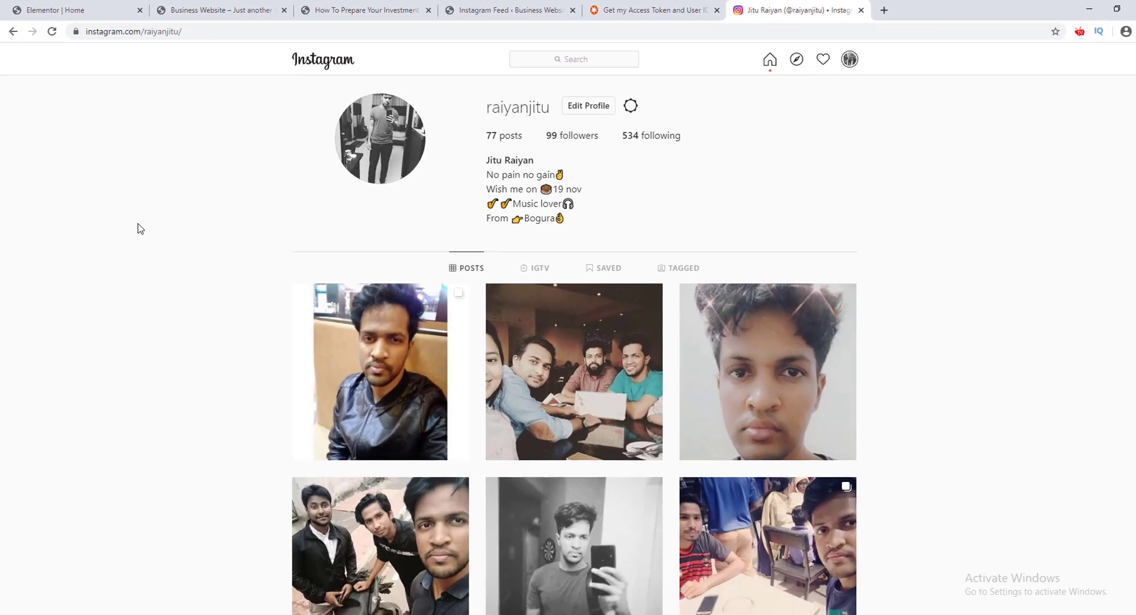
Open the black-and-white mirror selfie post, copy its URL, and return to the blog post.
{"action": "scroll", "coordinate": [140, 229], "scroll_direction": "down", "scroll_amount": 3}
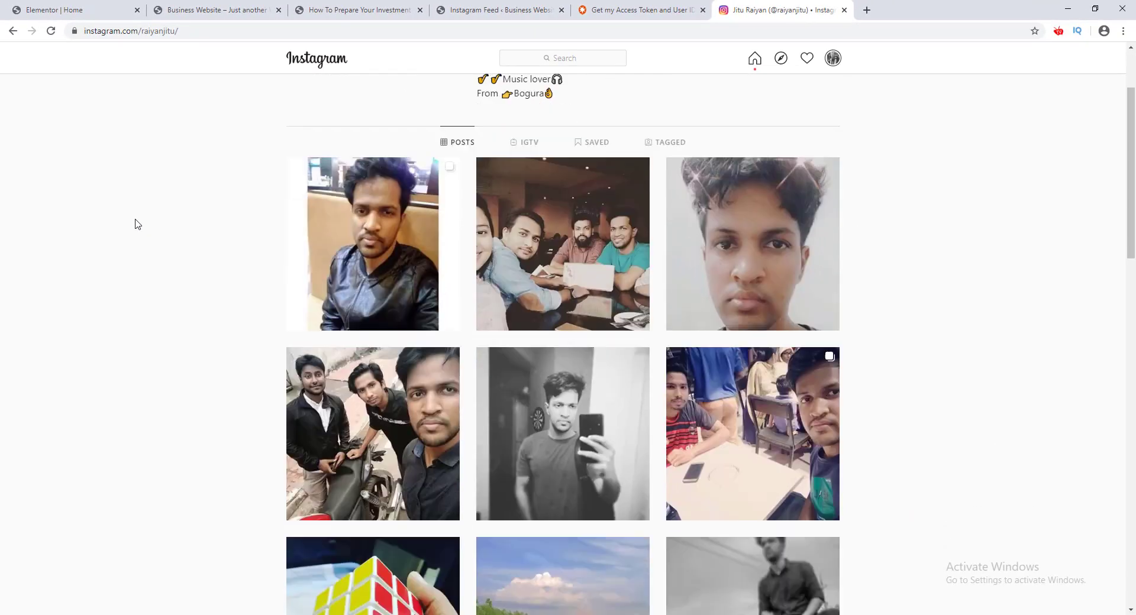
{"action": "scroll", "coordinate": [83, 329], "scroll_direction": "down", "scroll_amount": 5}
{"action": "scroll", "coordinate": [205, 414], "scroll_direction": "up", "scroll_amount": 4}
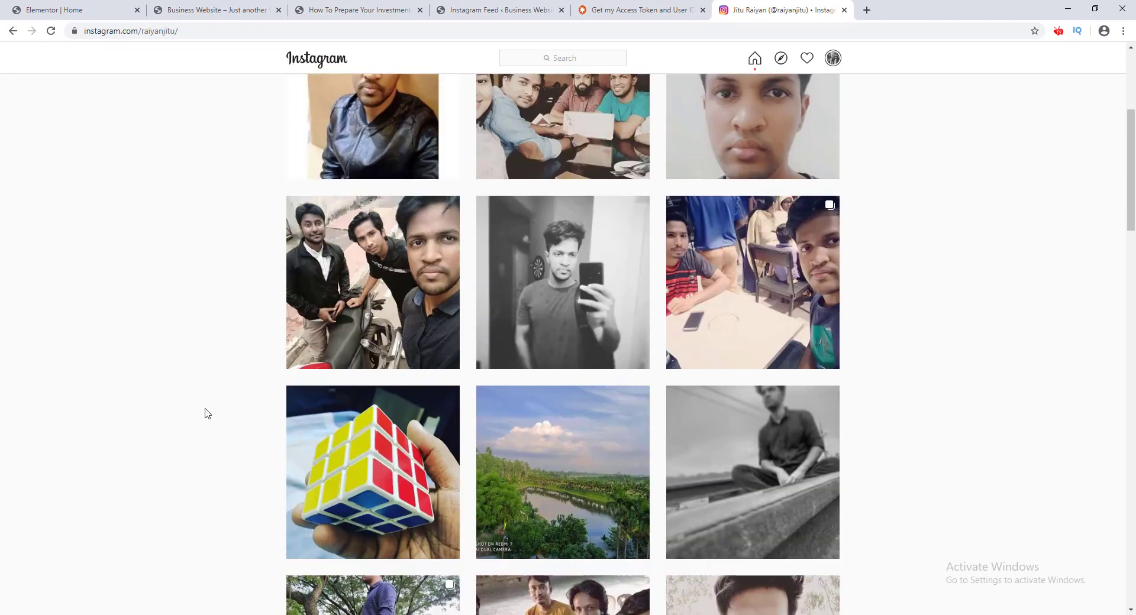
{"action": "left_click", "coordinate": [538, 275]}
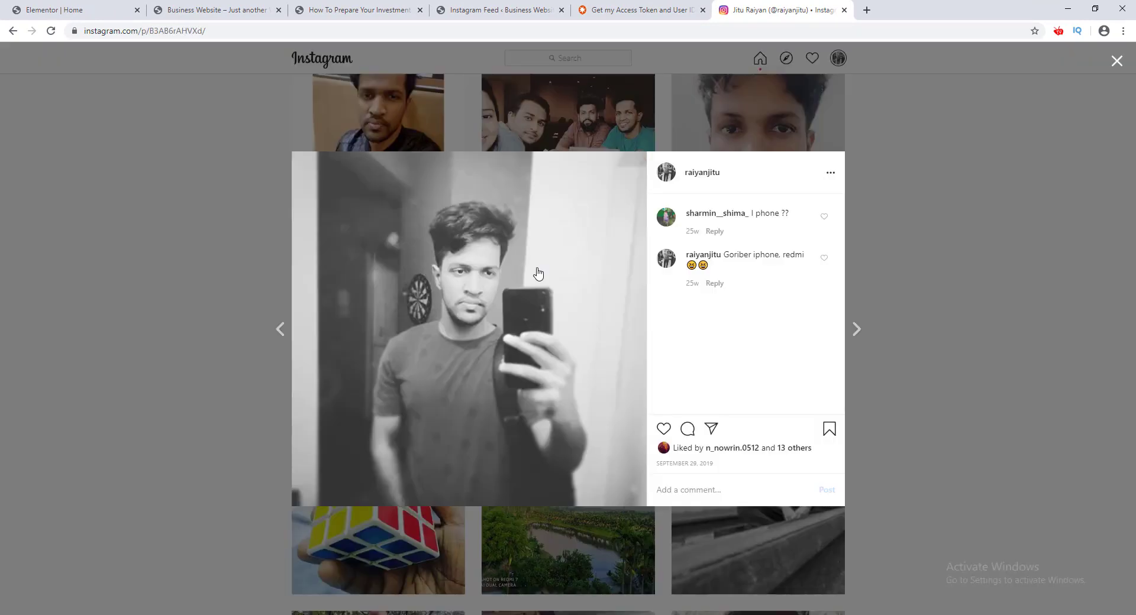
{"action": "left_click", "coordinate": [139, 33]}
{"action": "key", "text": "ctrl+c"}
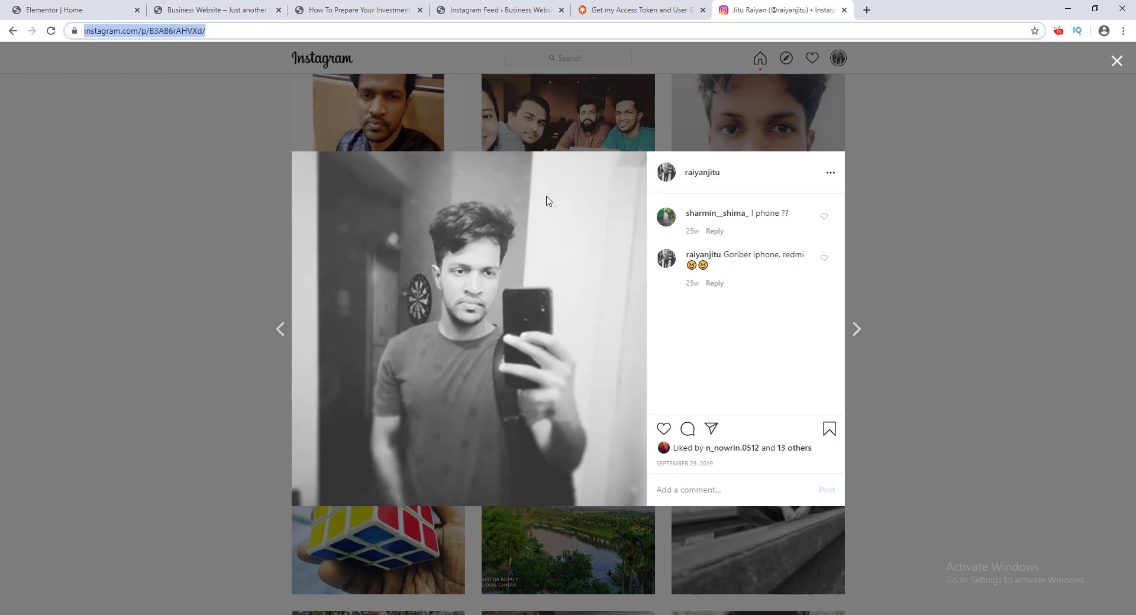
{"action": "left_click", "coordinate": [305, 4]}
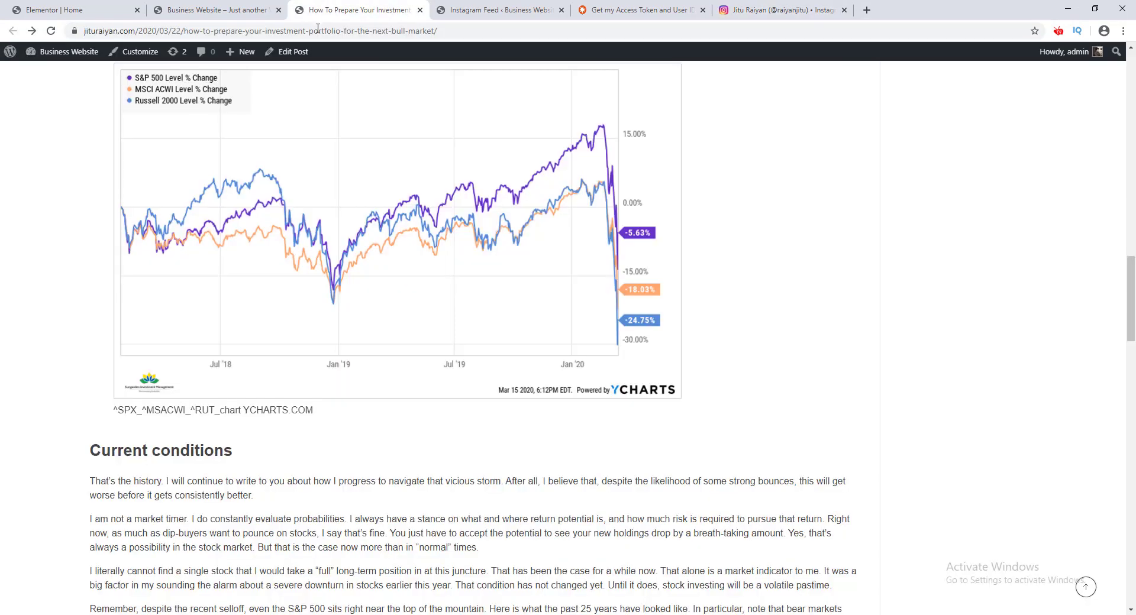
Add an Instagram embed block with the mirror selfie URL above the S&P 500 chart and update the post.
{"action": "left_click", "coordinate": [286, 56]}
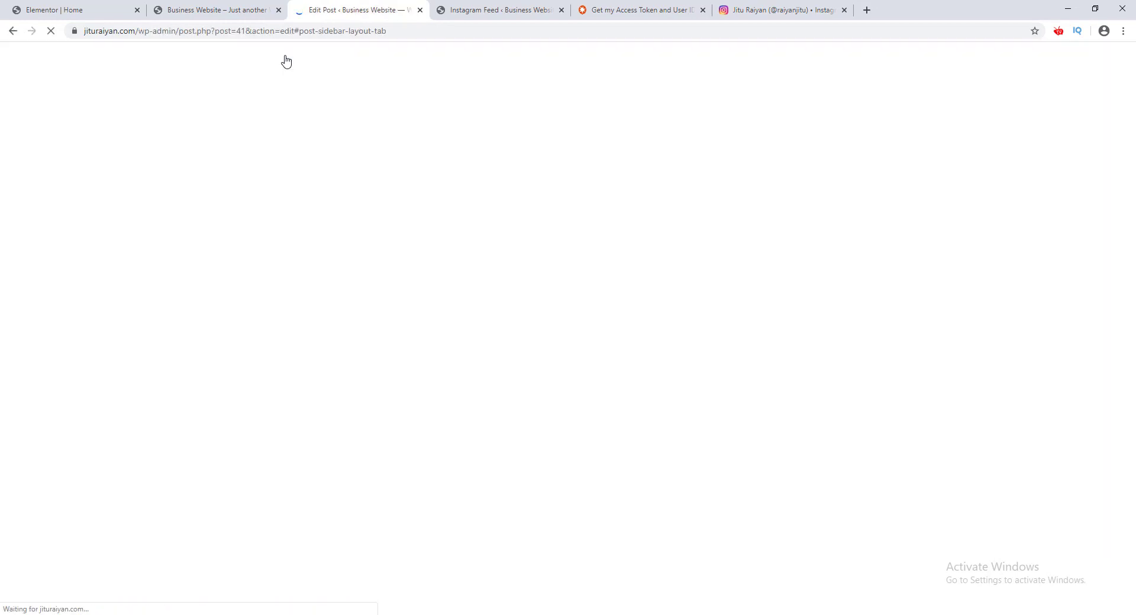
{"action": "scroll", "coordinate": [565, 256], "scroll_direction": "down", "scroll_amount": 20}
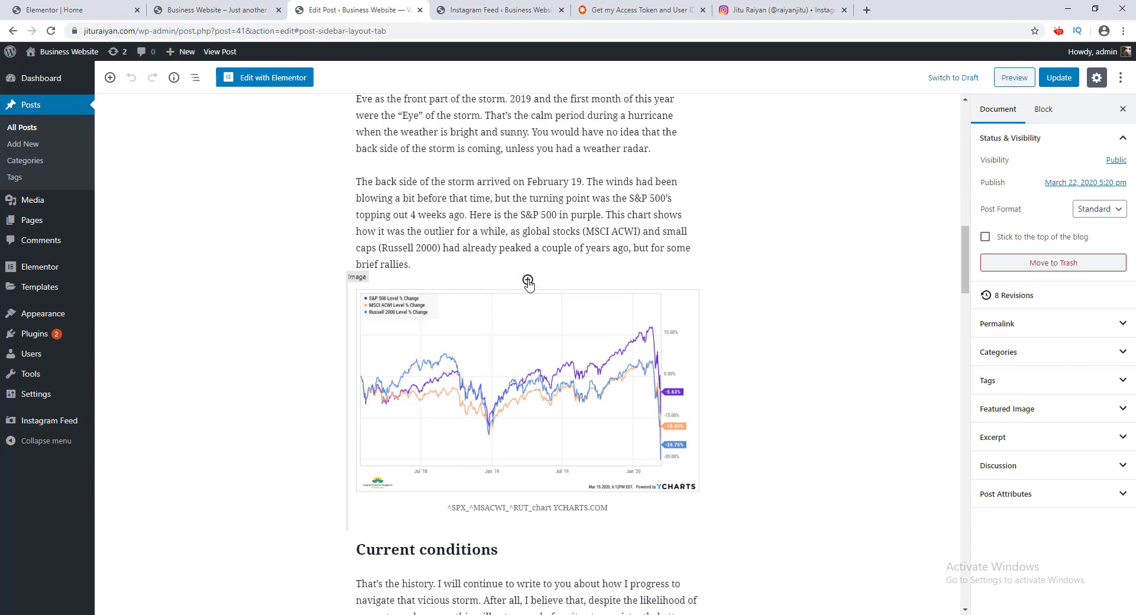
{"action": "left_click", "coordinate": [528, 281]}
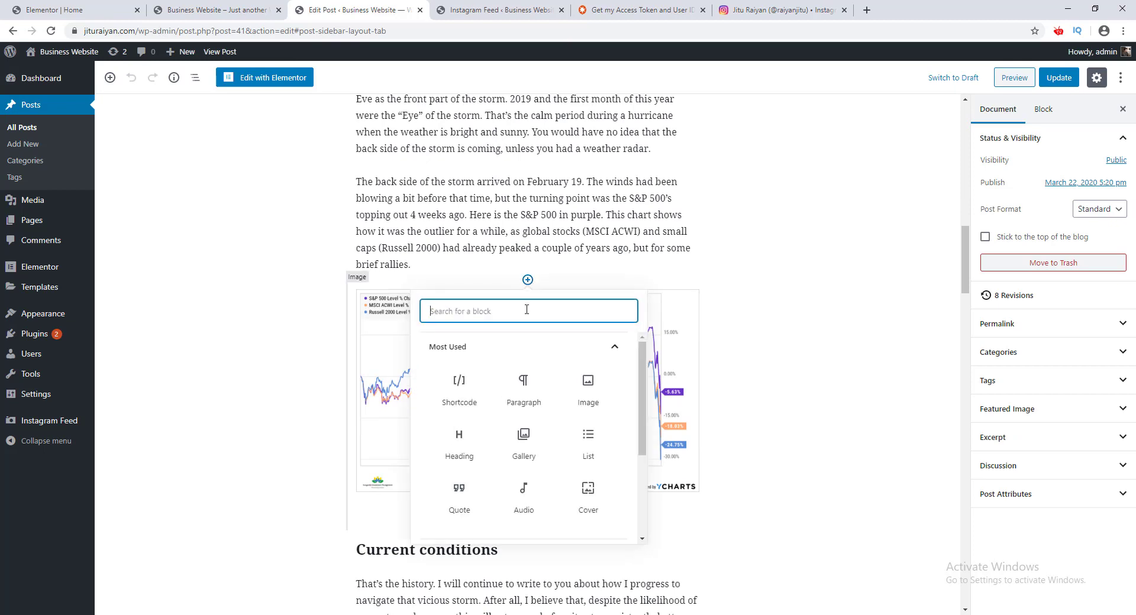
{"action": "type", "text": "ins"}
{"action": "left_click", "coordinate": [472, 384]}
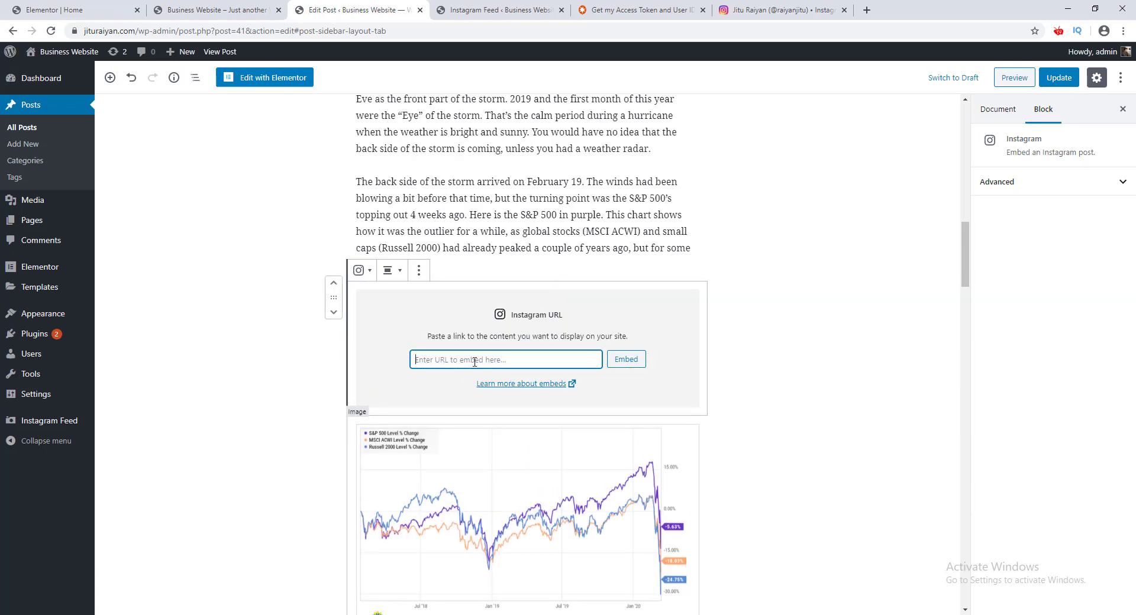
{"action": "key", "text": "ctrl+v"}
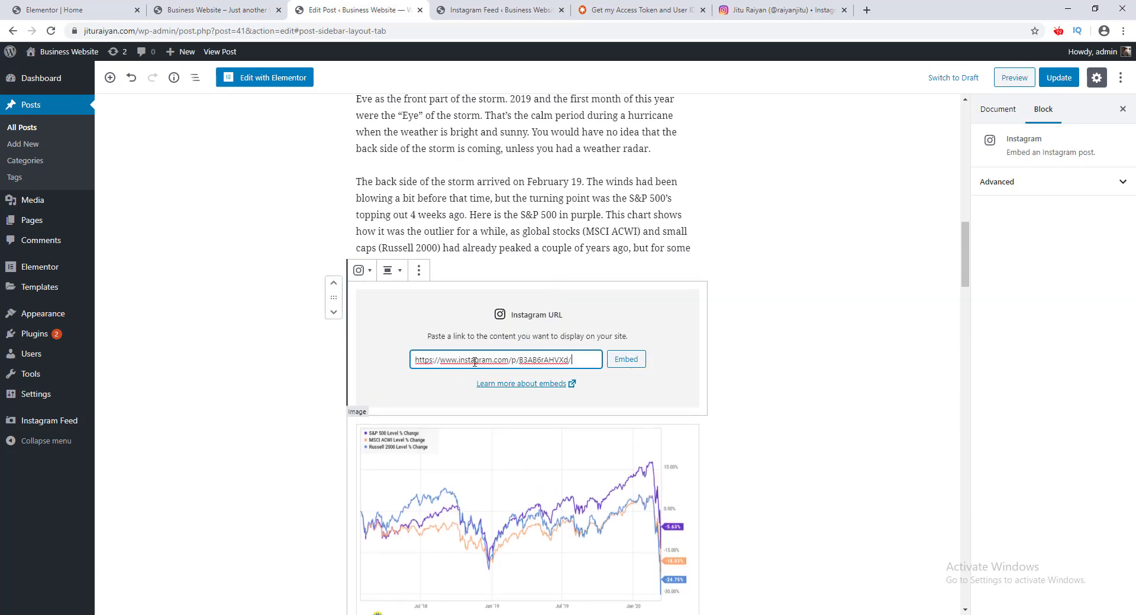
{"action": "left_click", "coordinate": [617, 367]}
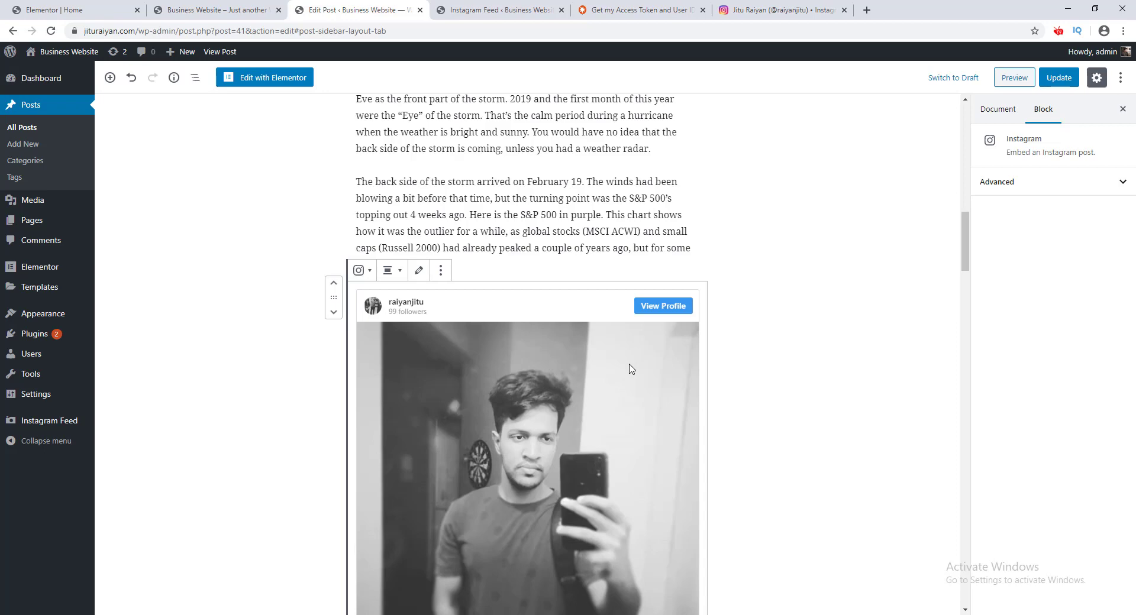
{"action": "left_click", "coordinate": [1052, 84]}
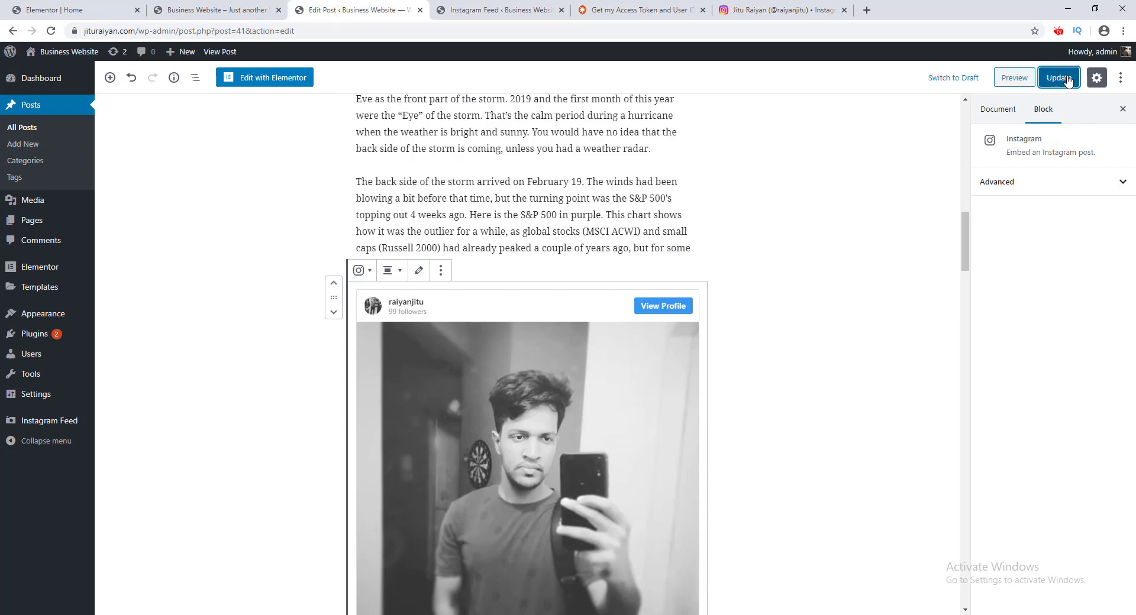
{"action": "right_click", "coordinate": [238, 55]}
Open the live post in a new tab and scroll to the photo grid and embedded selfie post.
{"action": "left_click", "coordinate": [243, 61]}
{"action": "key", "text": "ctrl+Tab"}
{"action": "scroll", "coordinate": [447, 247], "scroll_direction": "down", "scroll_amount": 15}
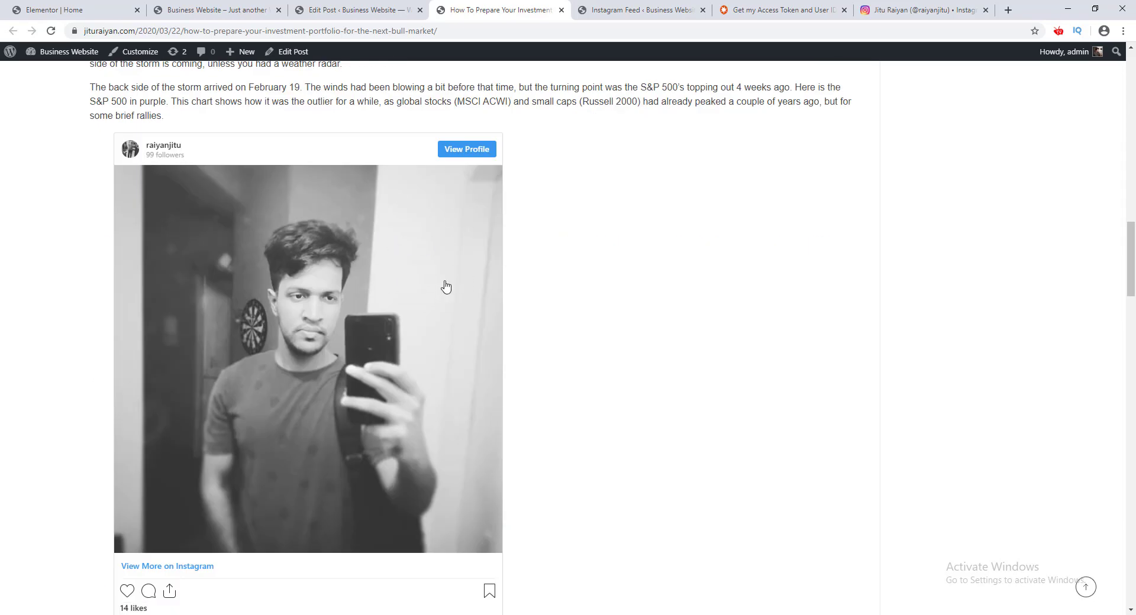
{"action": "scroll", "coordinate": [424, 304], "scroll_direction": "down", "scroll_amount": 2}
{"action": "scroll", "coordinate": [474, 339], "scroll_direction": "up", "scroll_amount": 4}
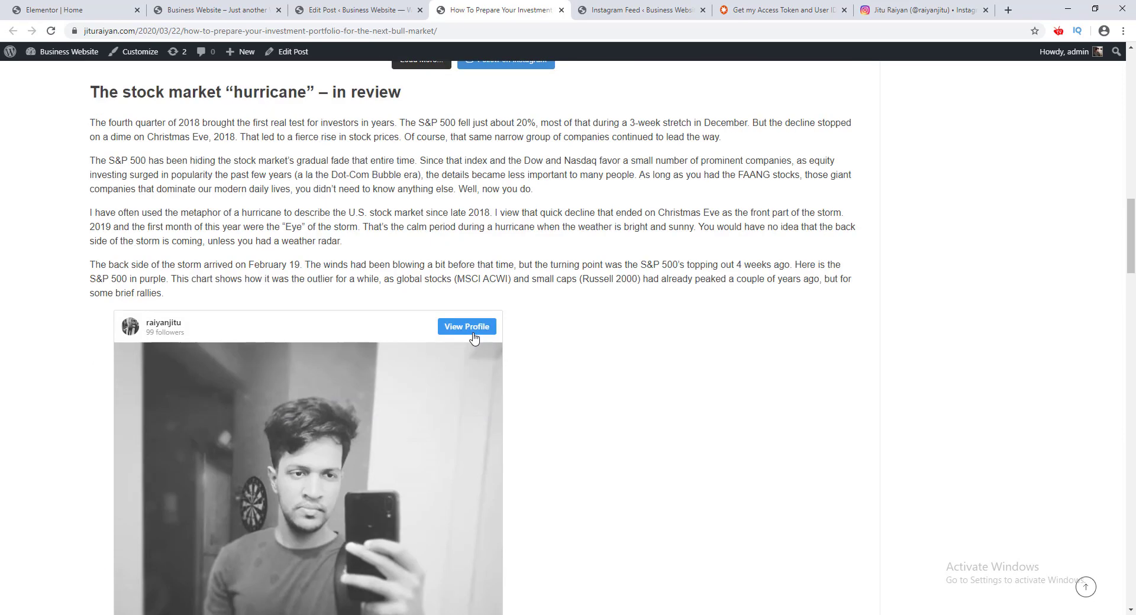
{"action": "scroll", "coordinate": [474, 338], "scroll_direction": "up", "scroll_amount": 2}
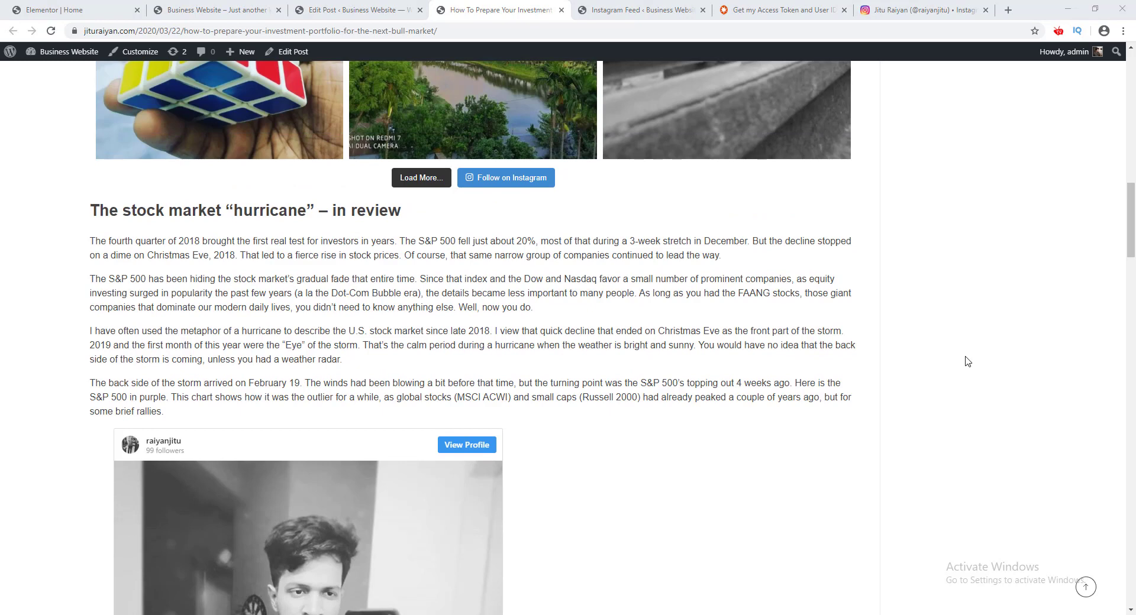